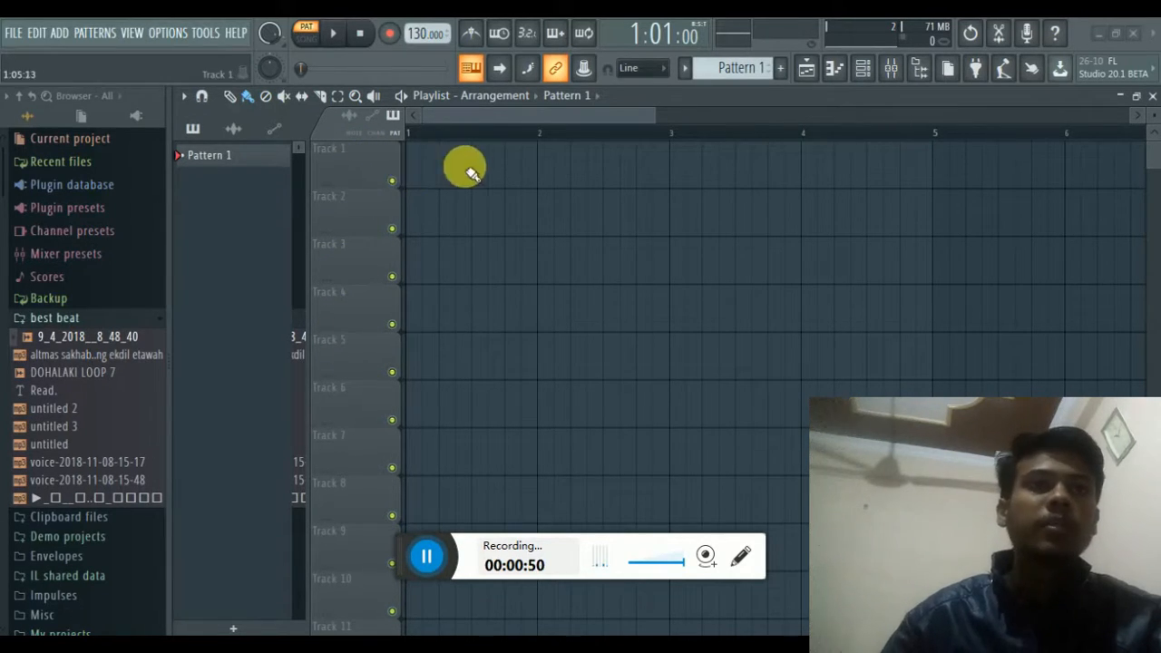
# Place the first MP3 and audio files of the best beat folder plus DOHALAKI LOOP 7 one after another on Tracks 1, 2 and 3
pyautogui.click(102, 339)
pyautogui.moveTo(102, 341); pyautogui.dragTo(410, 168)
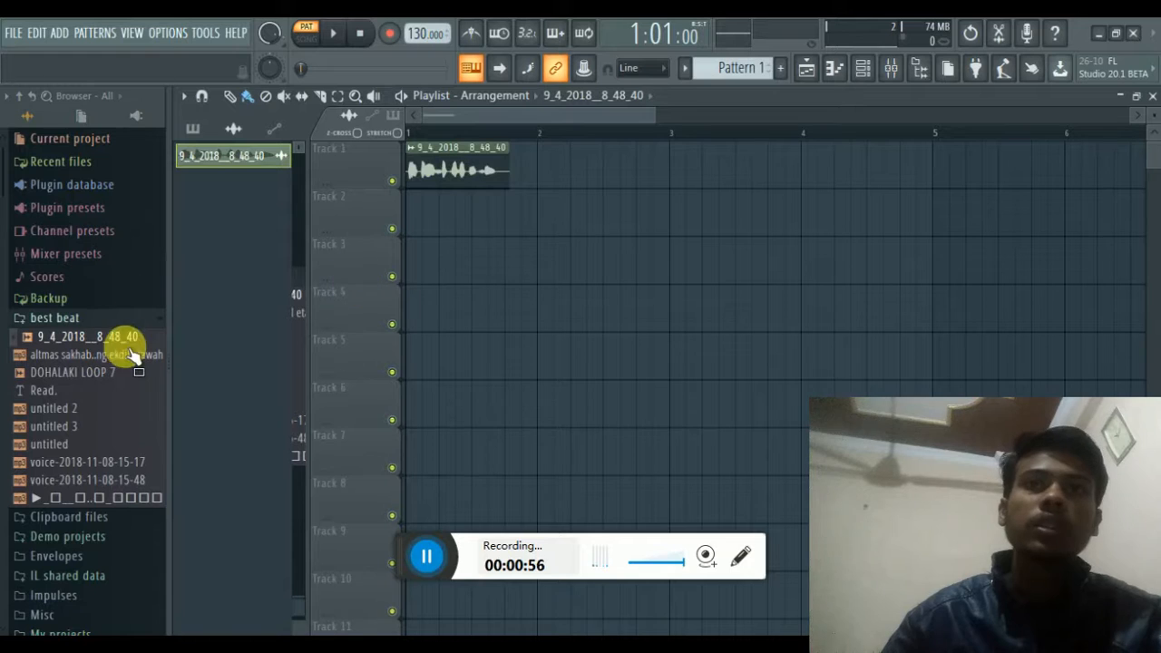
pyautogui.moveTo(123, 354); pyautogui.dragTo(519, 220)
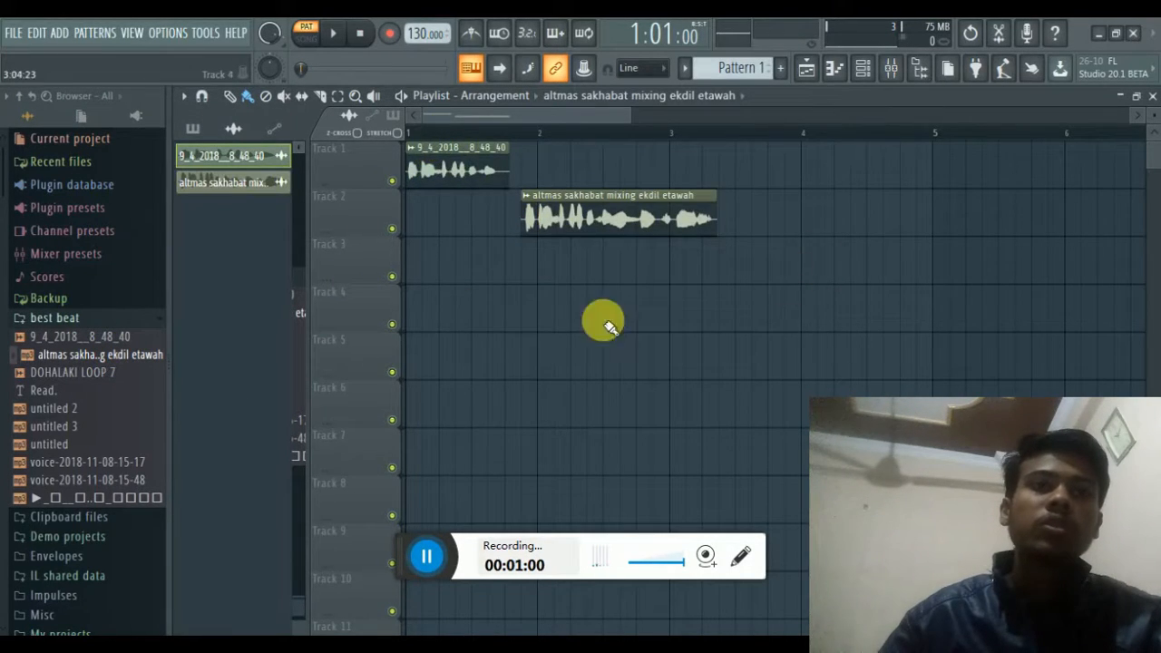
pyautogui.moveTo(100, 373); pyautogui.dragTo(750, 267)
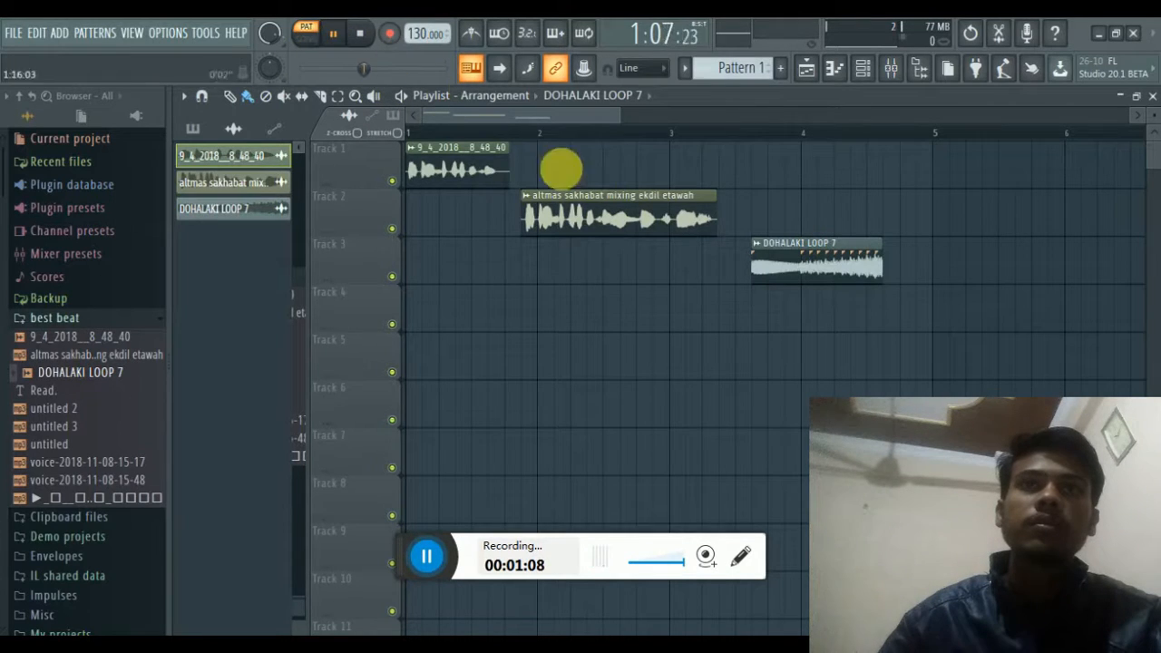
# Play the arrangement in song mode and remove the stray DOHALAKI LOOP 7 clip placed on Track 4
pyautogui.click(308, 36)
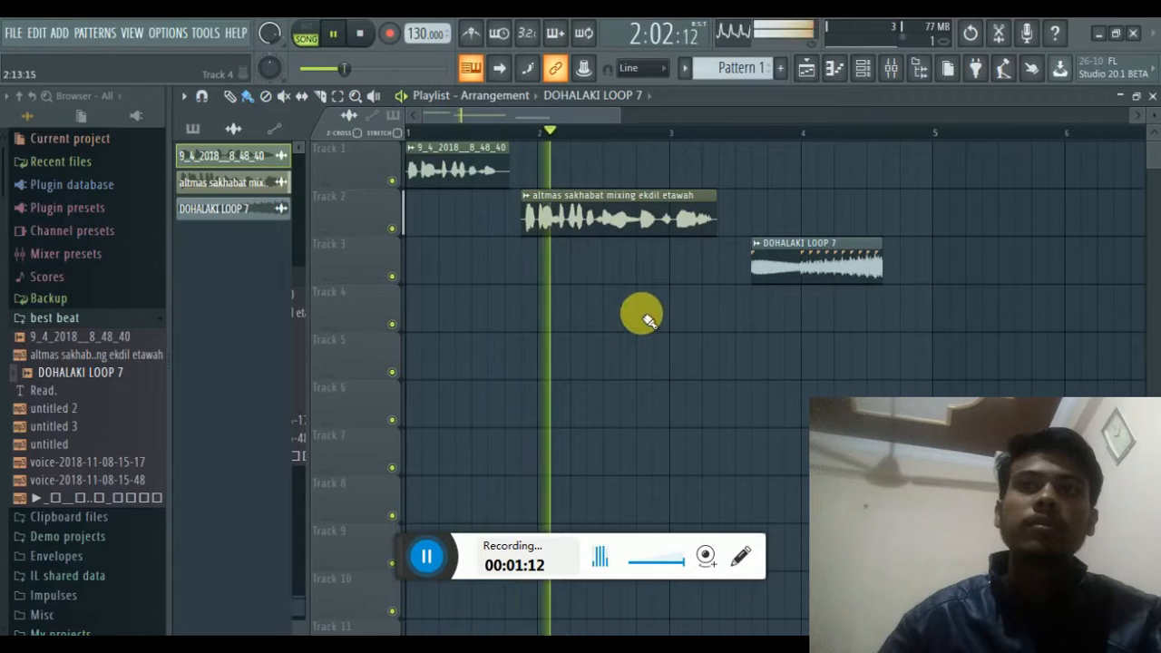
pyautogui.click(835, 308)
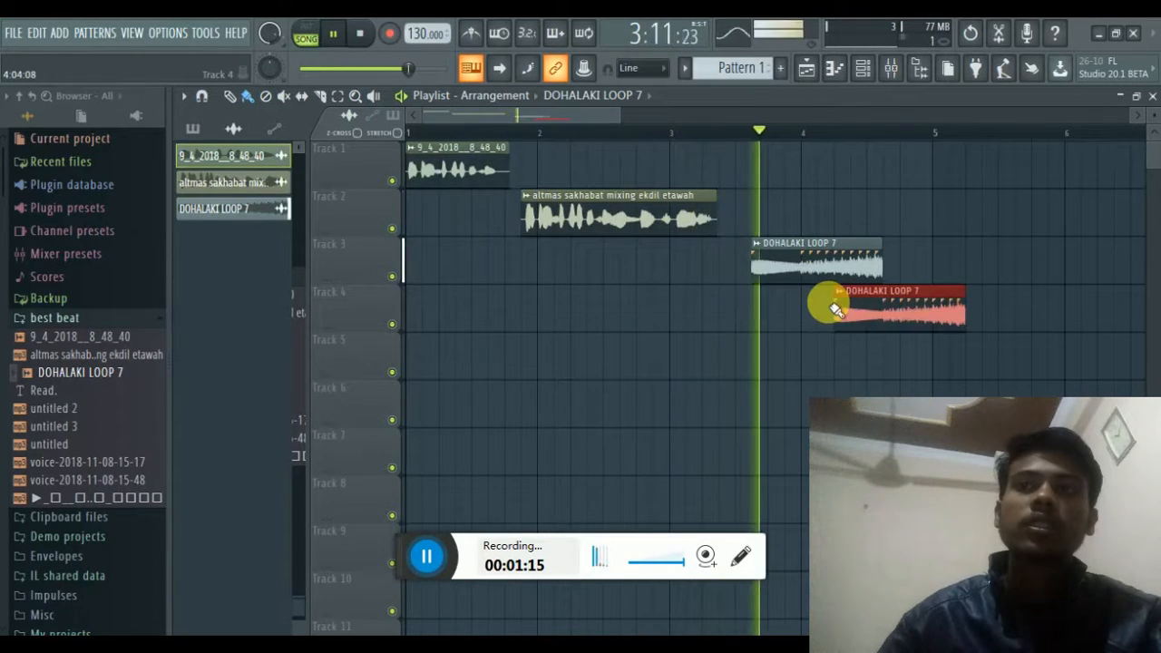
pyautogui.rightClick(894, 317)
pyautogui.press('space')
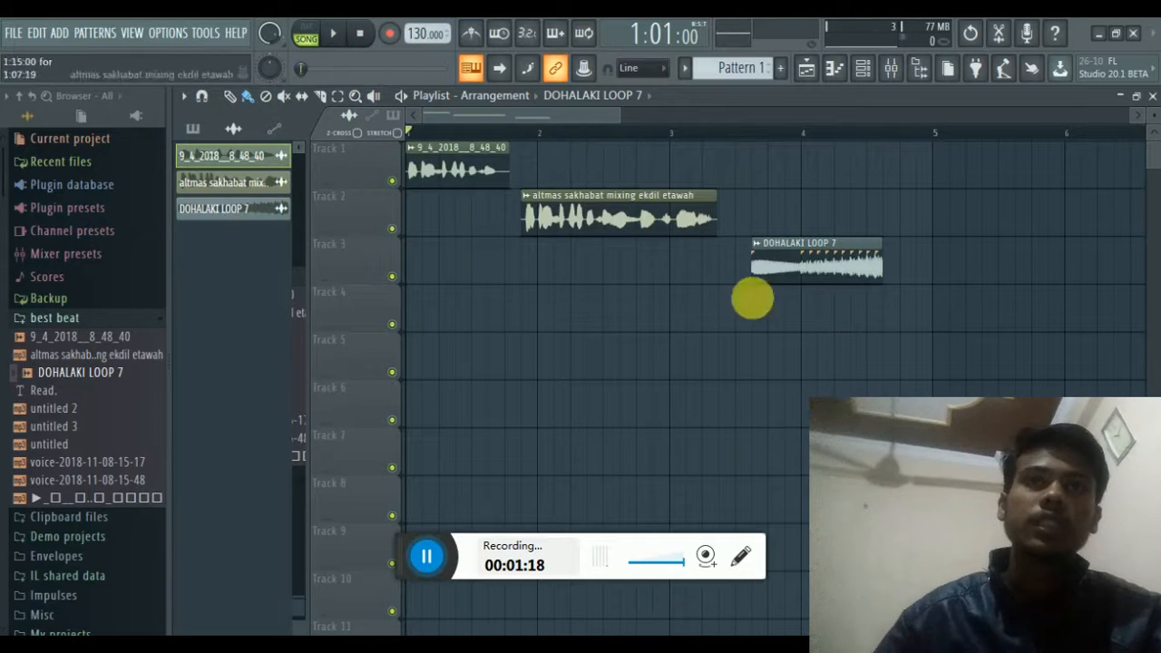
# Mute Track 1 and Track 2 in the playlist, and unmute Track 1 again
pyautogui.click(392, 181)
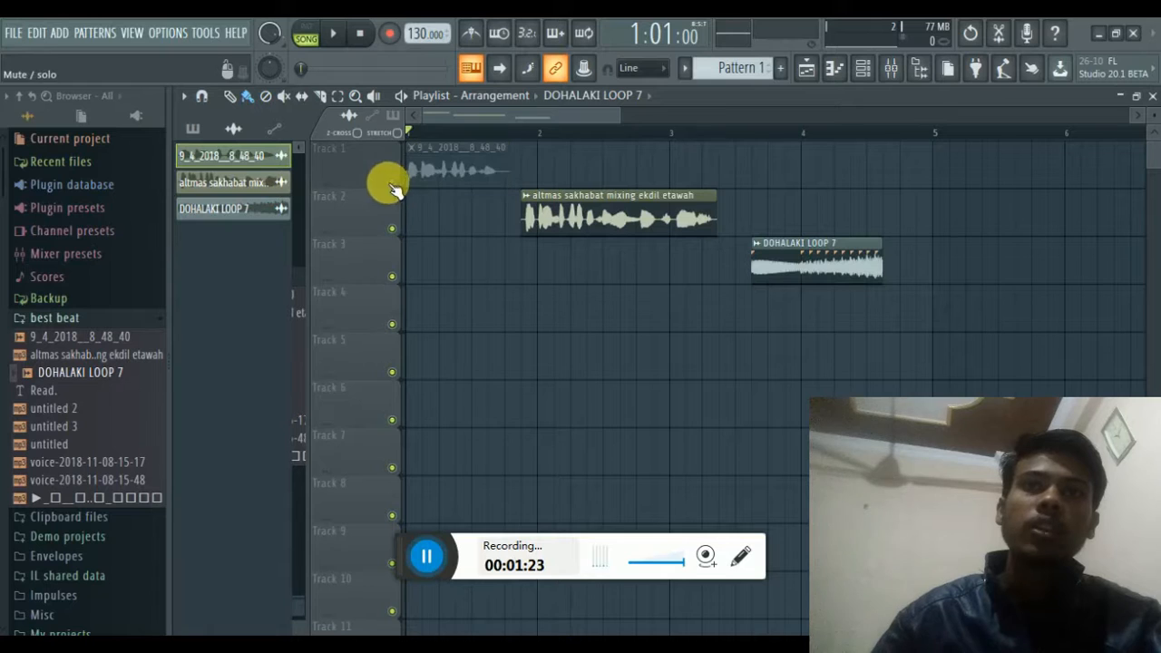
pyautogui.click(393, 230)
pyautogui.click(393, 182)
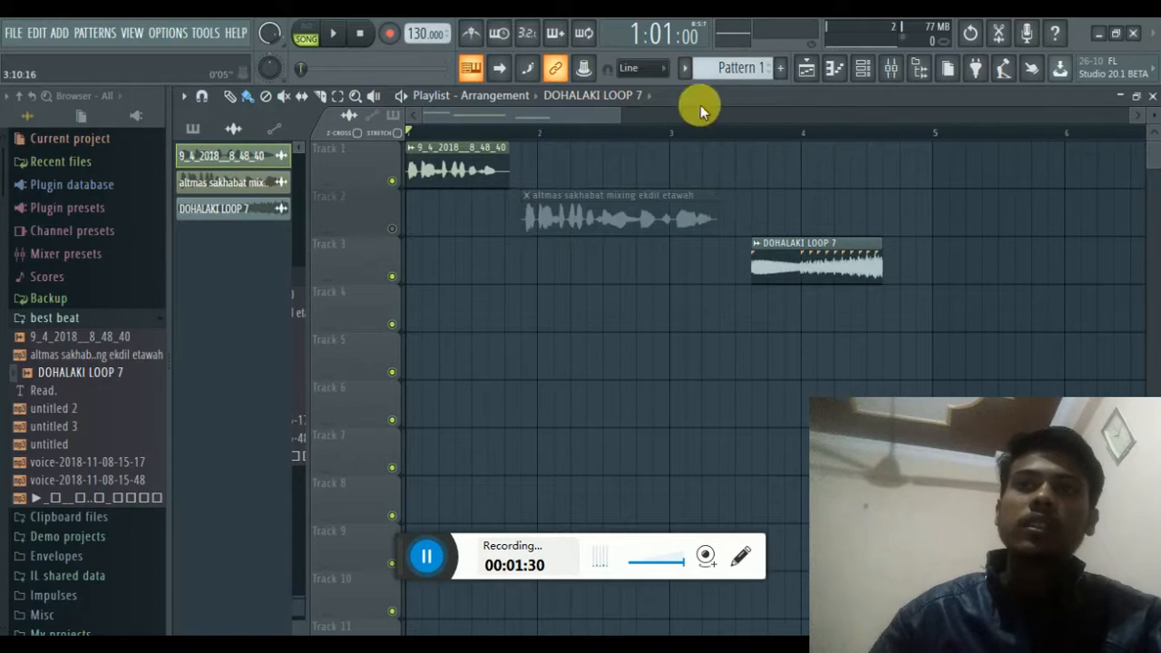
# Delete the three audio clips from Tracks 1, 2 and 3 of the playlist
pyautogui.rightClick(777, 246)
pyautogui.rightClick(661, 223)
pyautogui.rightClick(485, 174)
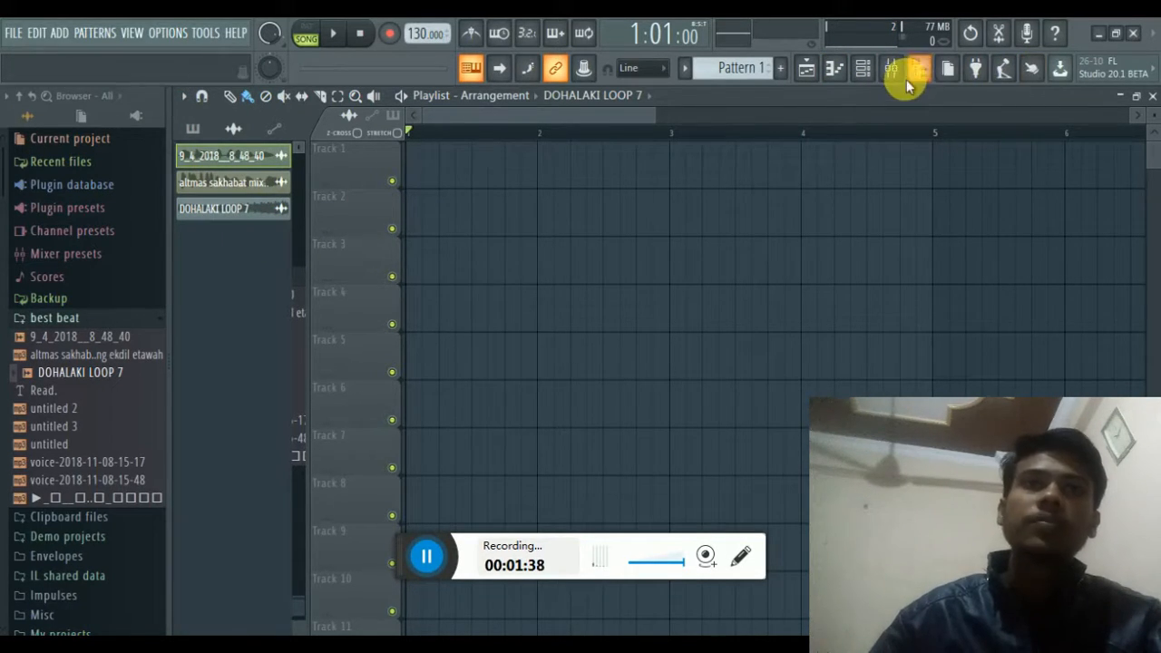
# Show the patterns in the playlist's picker and open Pattern 1 in the channel rack
pyautogui.click(193, 128)
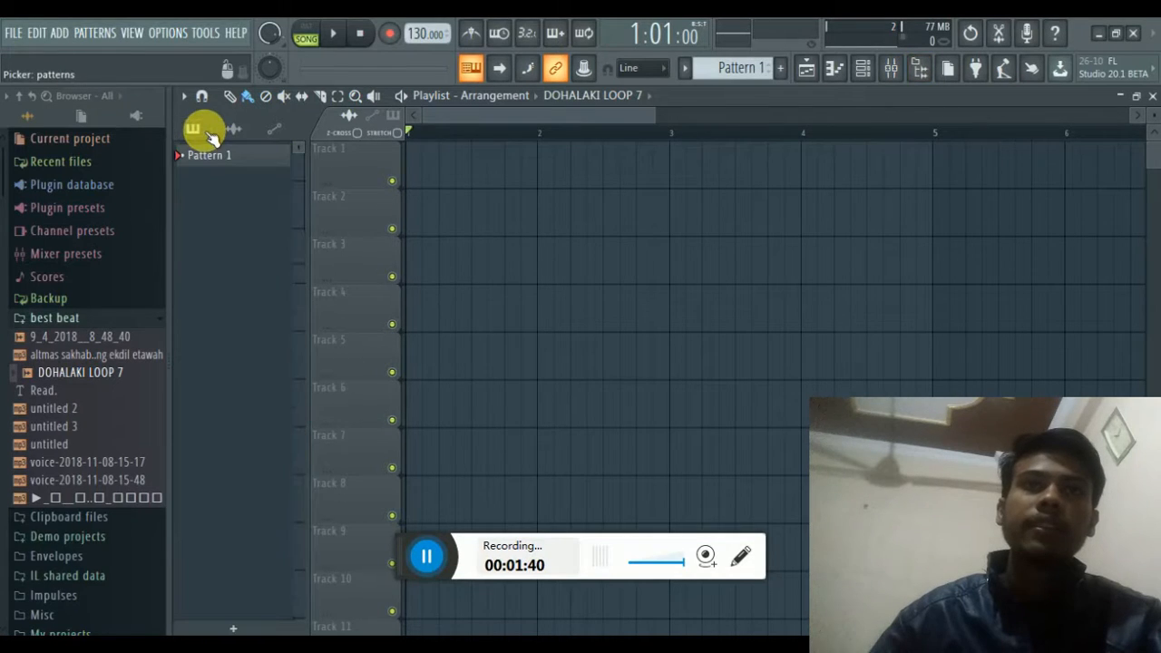
pyautogui.click(211, 156)
pyautogui.doubleClick(221, 162)
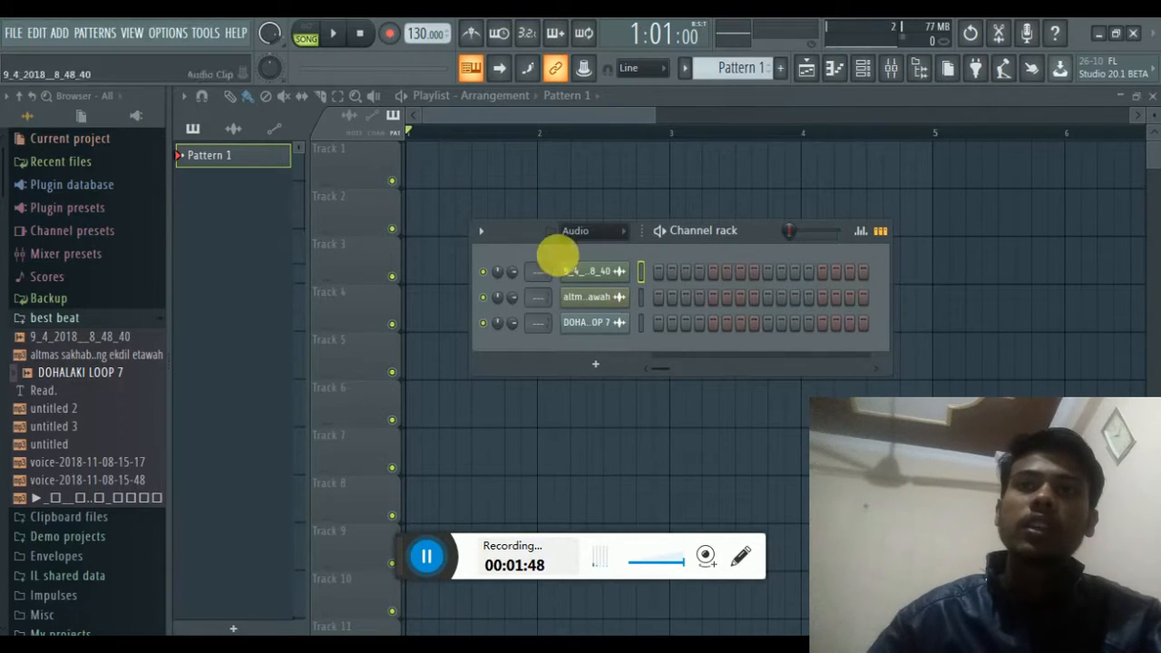
# Program the first audio channel on steps 1, 3, 4, 6, 7 and the second on 8, 9, 11–16, and play the pattern
pyautogui.click(659, 271)
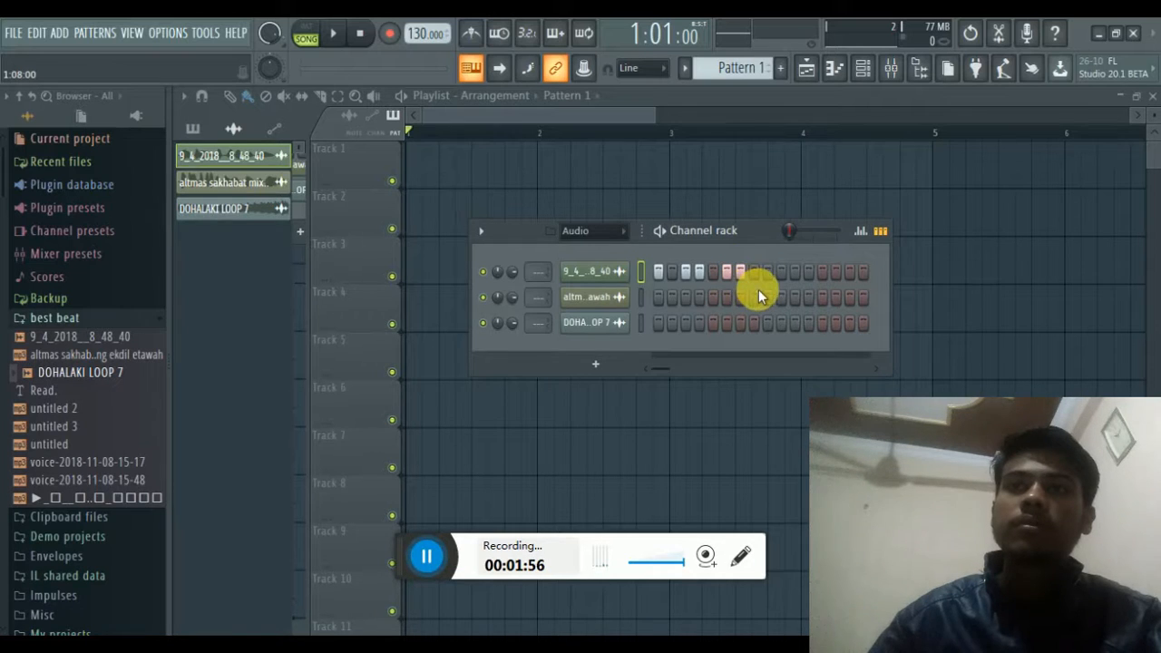
pyautogui.click(758, 292)
pyautogui.click(767, 293)
pyautogui.moveTo(792, 296); pyautogui.dragTo(867, 296)
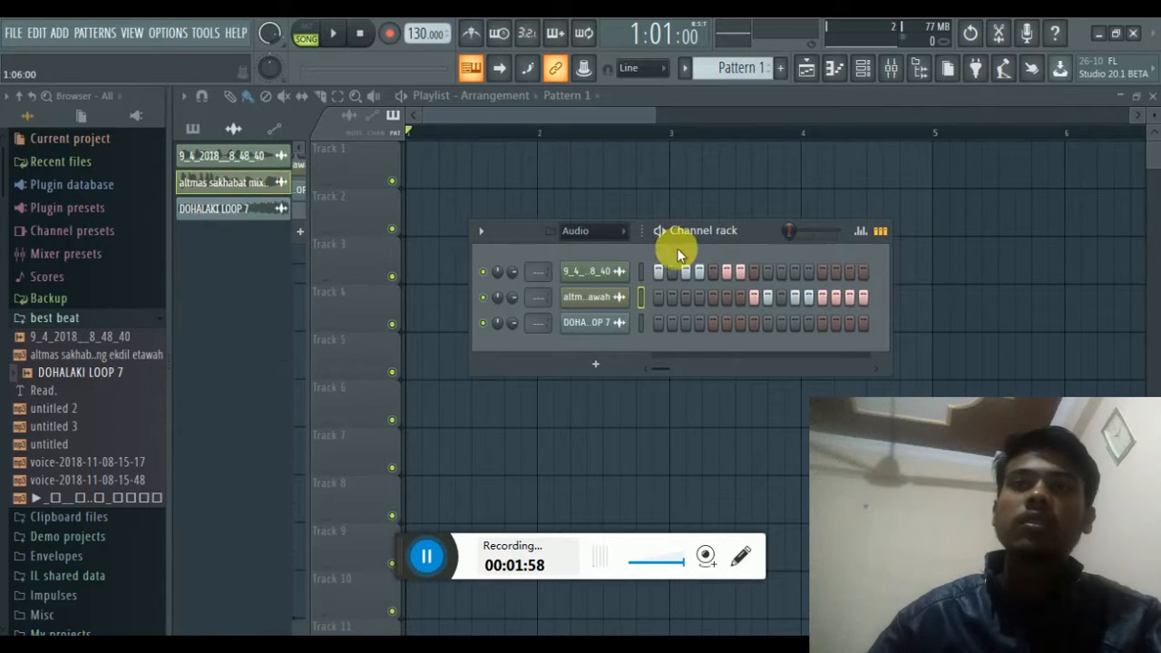
pyautogui.press('space')
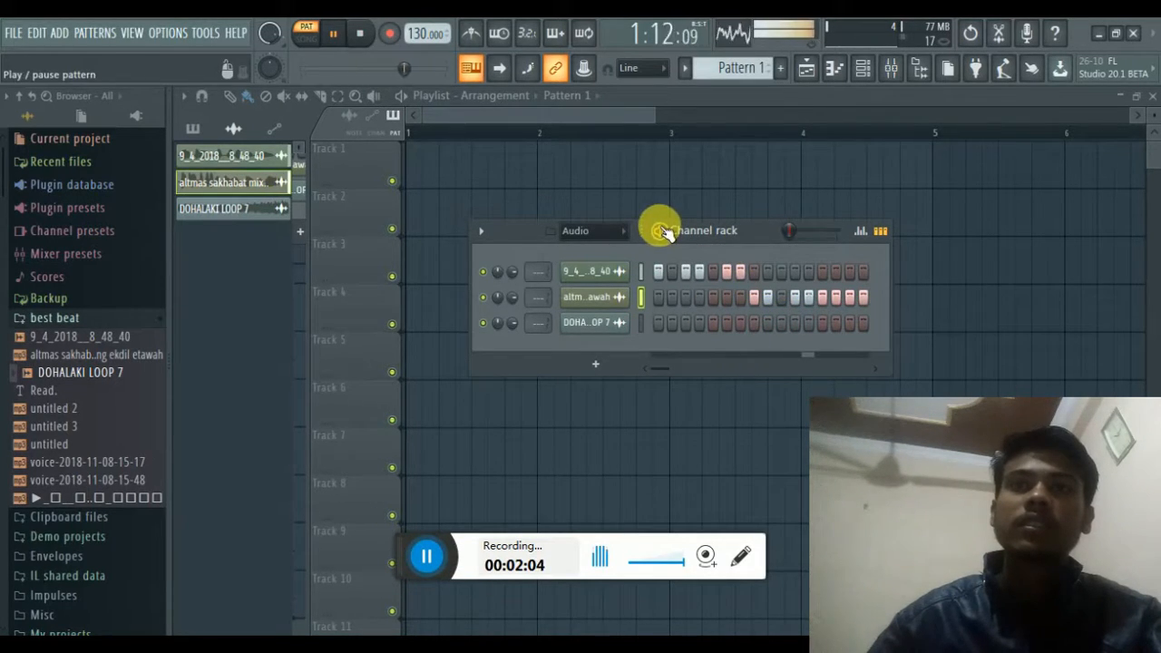
pyautogui.press('space')
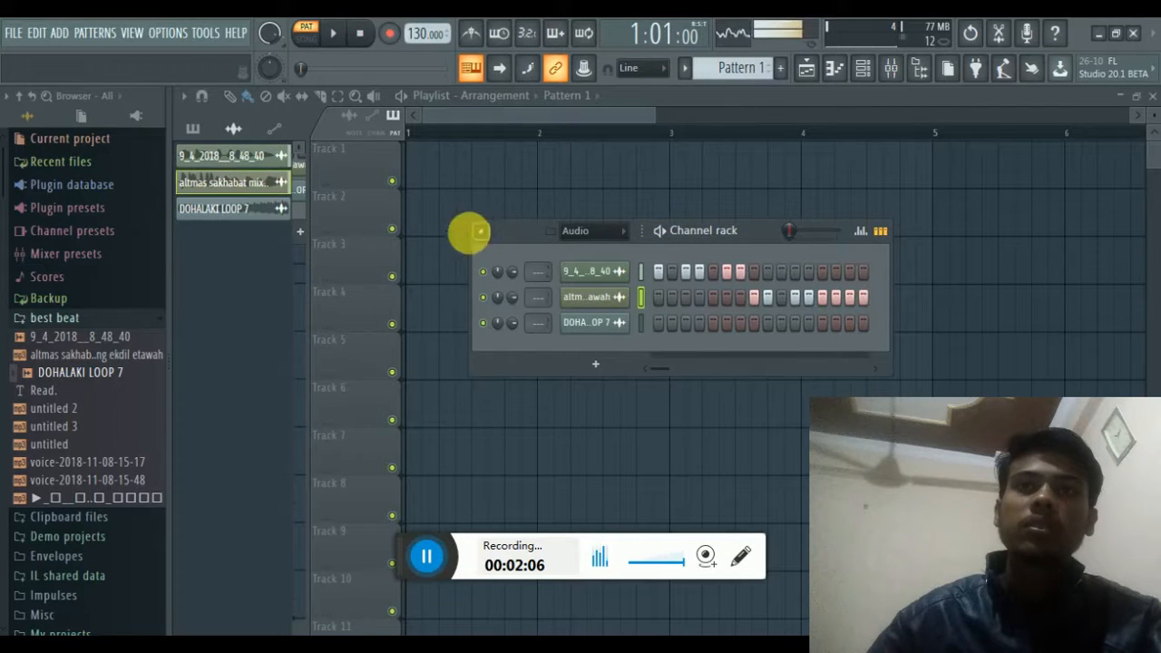
# Show all channels and replace the audio channels' steps with Kick on steps 1, 3, 4 and 6 and Clap on steps 8 to 16
pyautogui.click(575, 231)
pyautogui.click(584, 254)
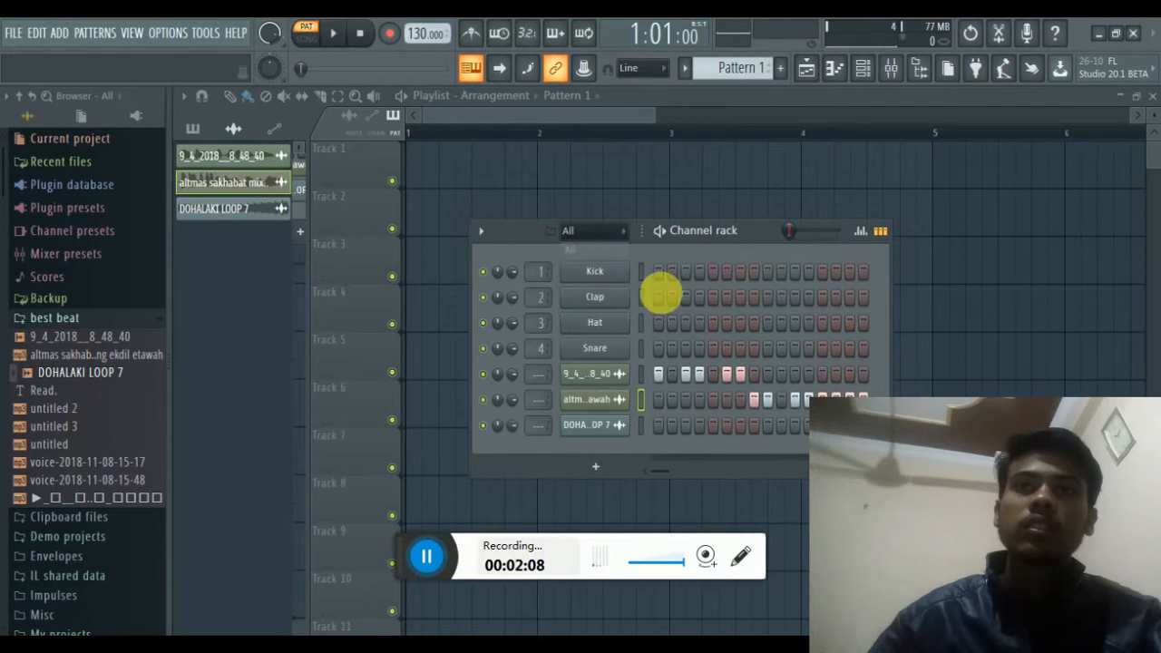
pyautogui.click(660, 272)
pyautogui.click(686, 272)
pyautogui.click(700, 272)
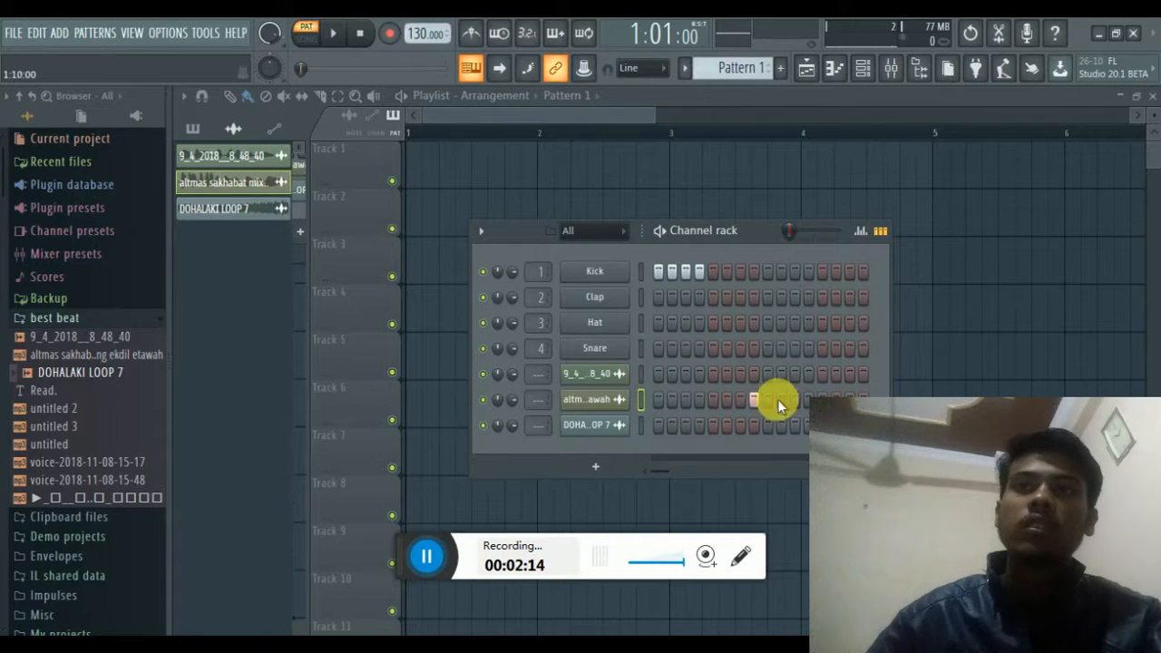
pyautogui.click(672, 272)
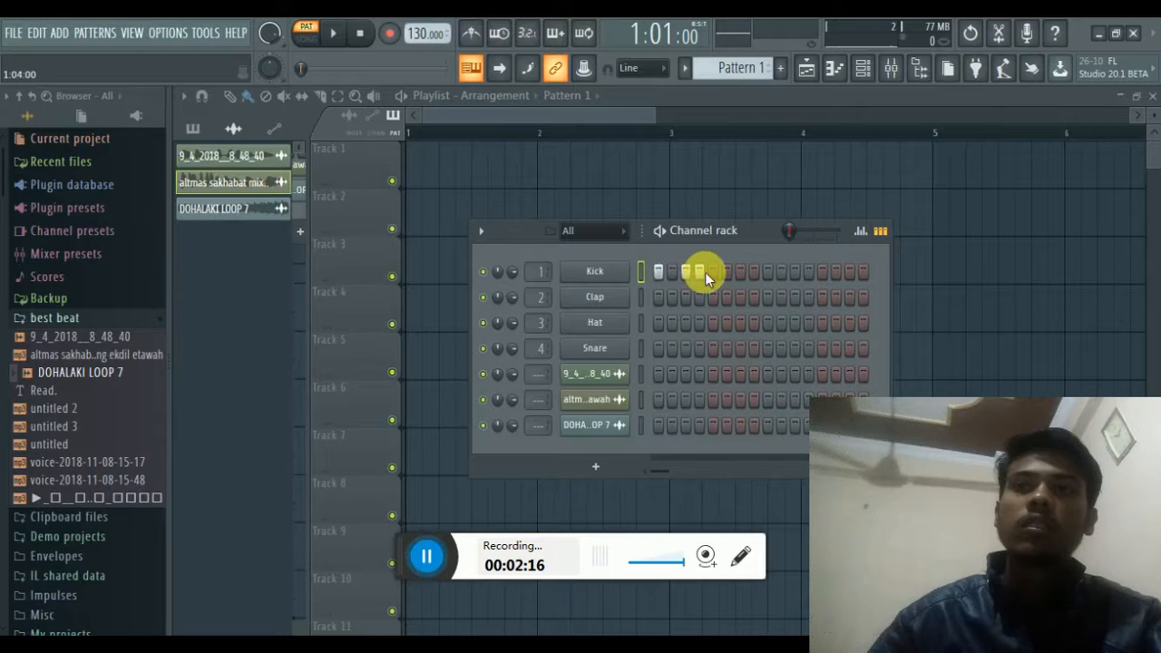
pyautogui.click(754, 296)
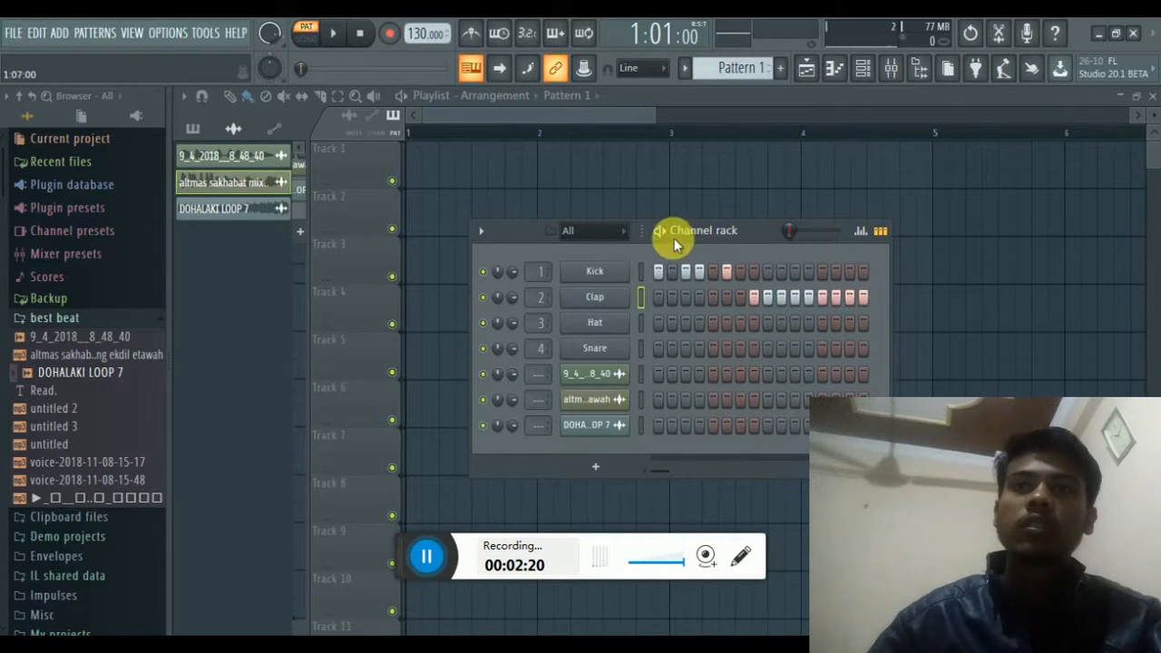
# Play Pattern 1 to hear the Kick and Clap sequence, and pause playback
pyautogui.press('space')
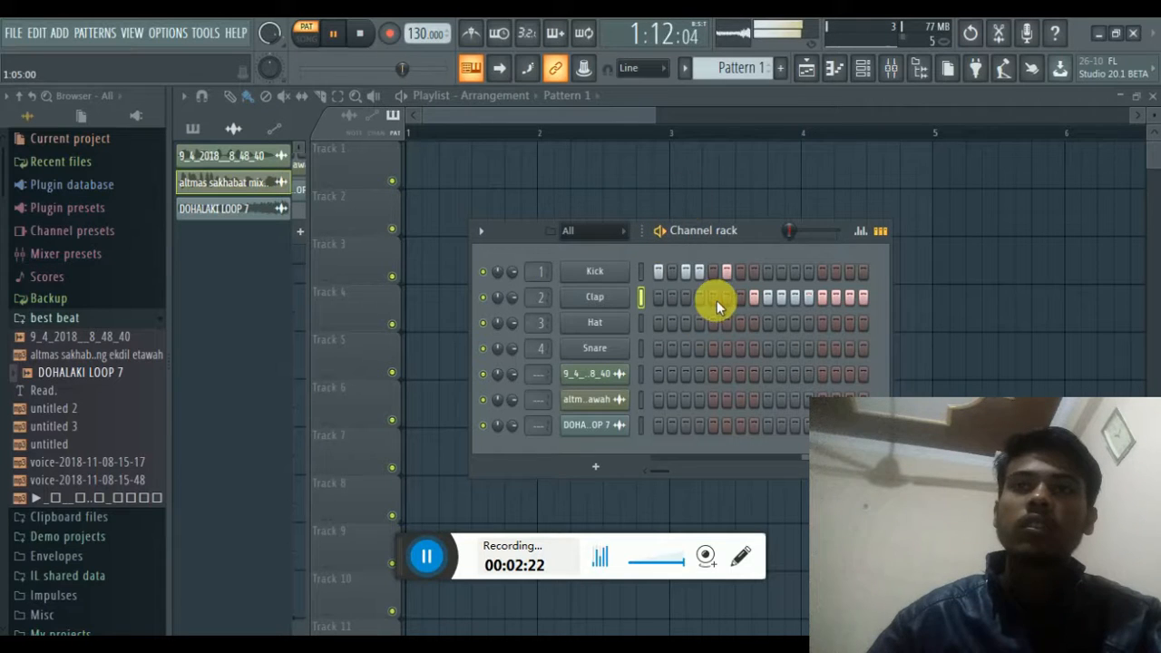
pyautogui.press('space')
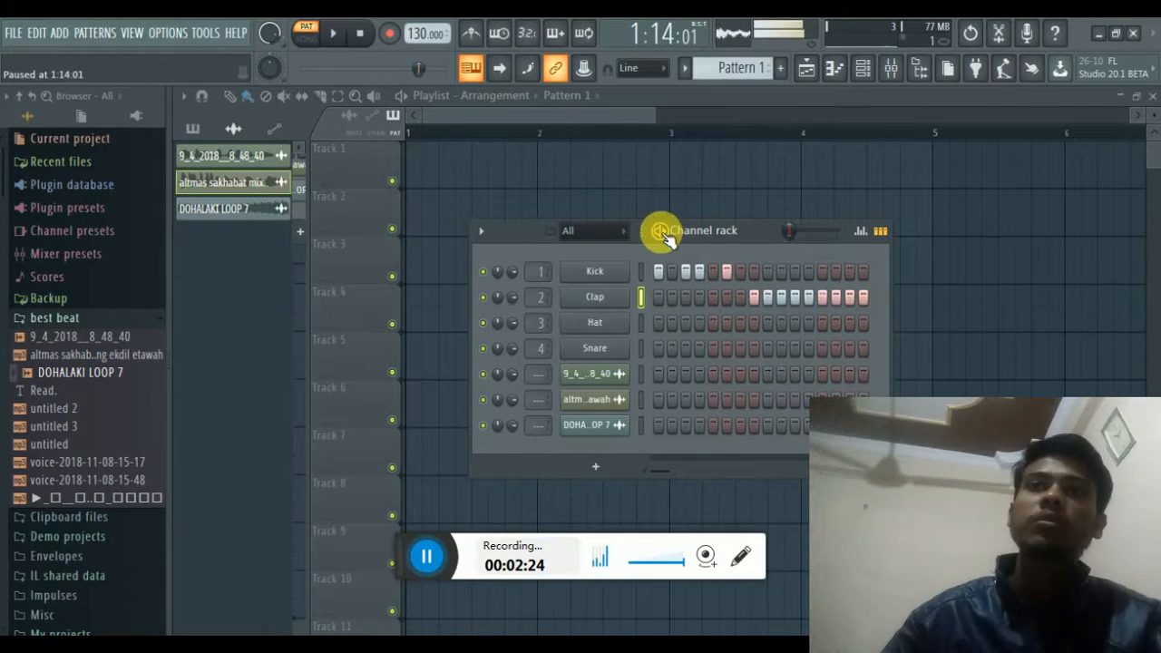
pyautogui.click(755, 298)
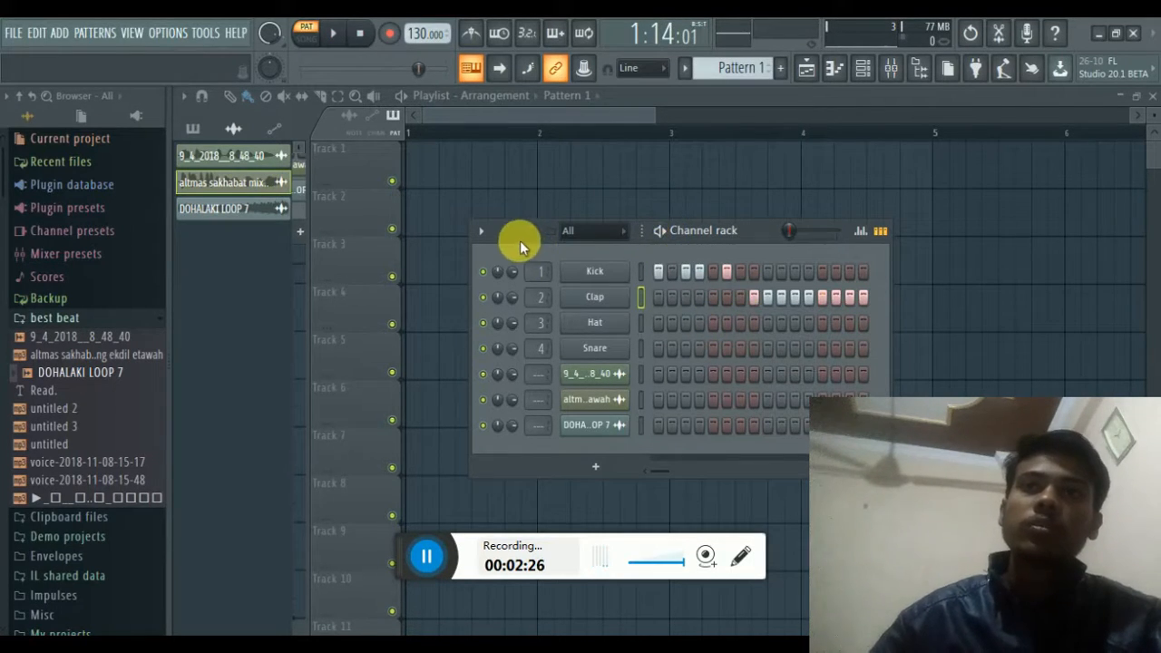
# Close the channel rack and place a Pattern 1 clip at bar 1 of Track 2 in the playlist
pyautogui.moveTo(519, 240); pyautogui.dragTo(533, 269)
pyautogui.click(698, 175)
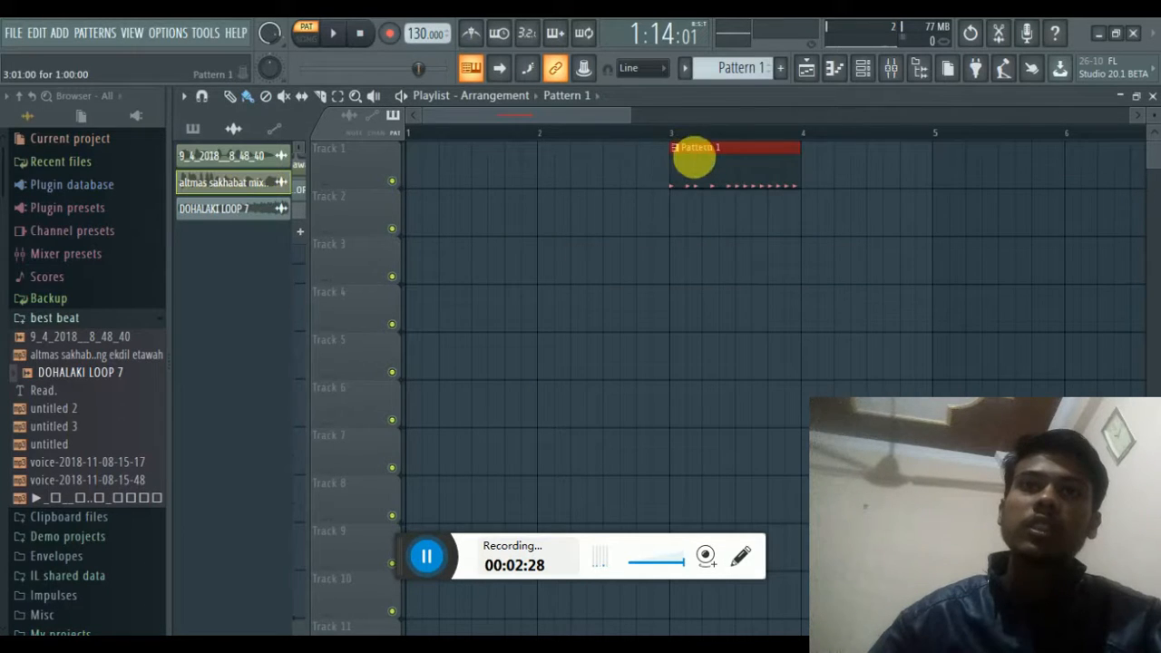
pyautogui.moveTo(694, 157); pyautogui.dragTo(423, 207)
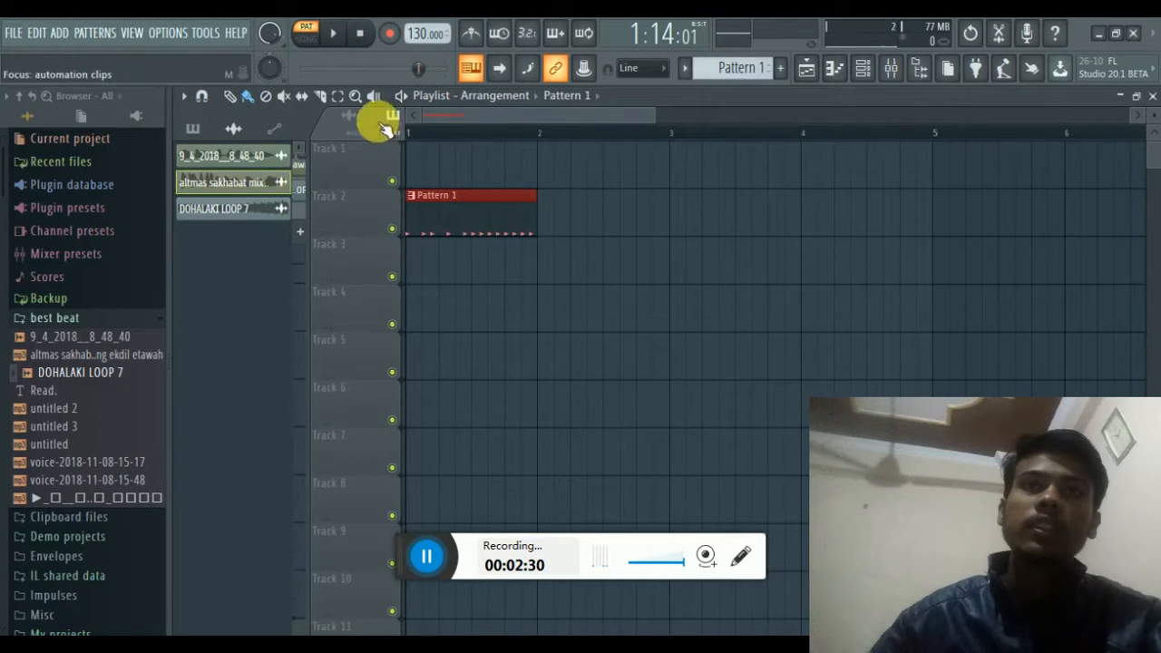
# Listen to Pattern 1 in pattern mode and to the playlist in song mode, and stop playback
pyautogui.press('space')
pyautogui.press('space')
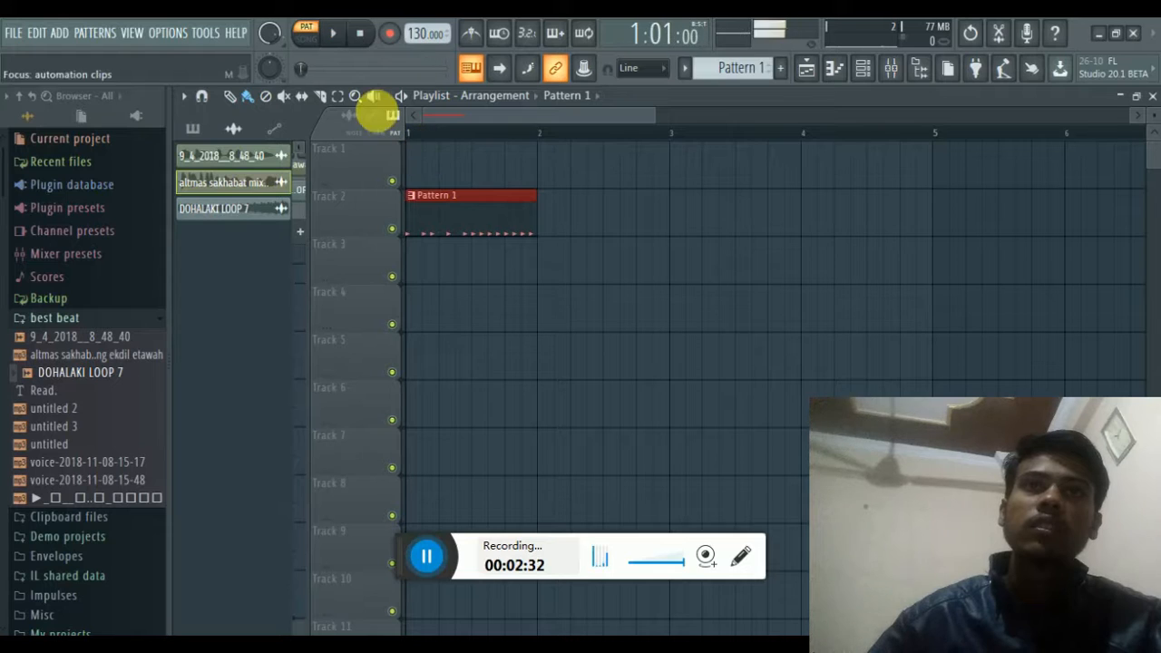
pyautogui.press('space')
pyautogui.click(307, 39)
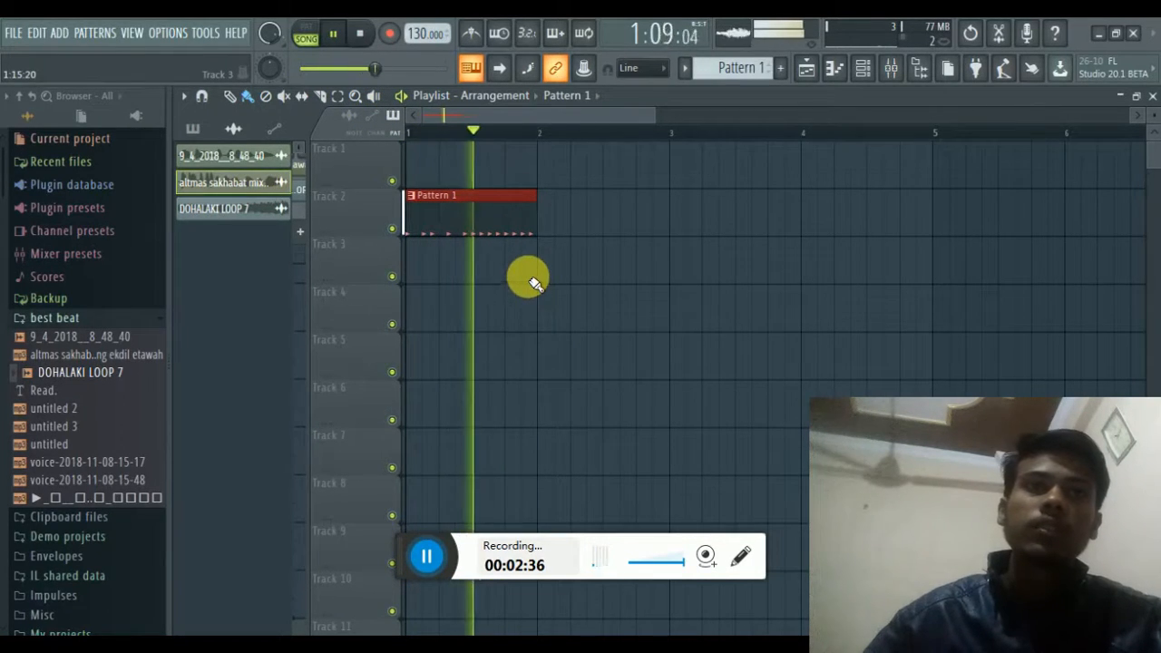
pyautogui.press('space')
# Place the first MP3 of the best beat folder at bar 1 of Track 1 and play it together with Pattern 1
pyautogui.moveTo(118, 354); pyautogui.dragTo(413, 157)
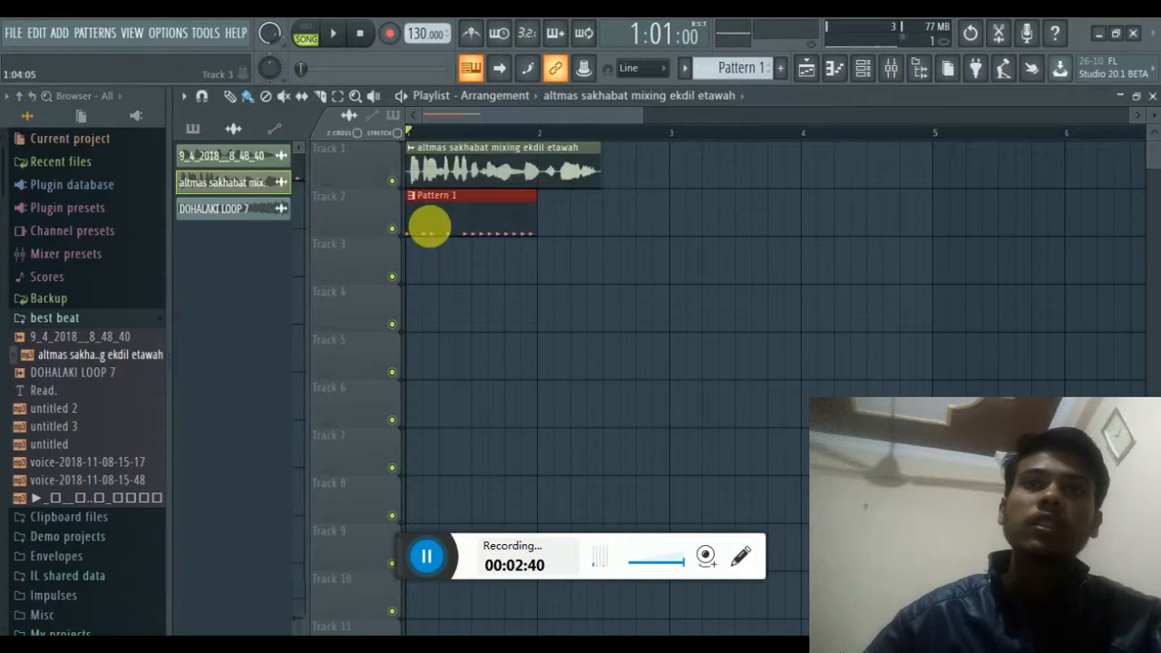
pyautogui.press('space')
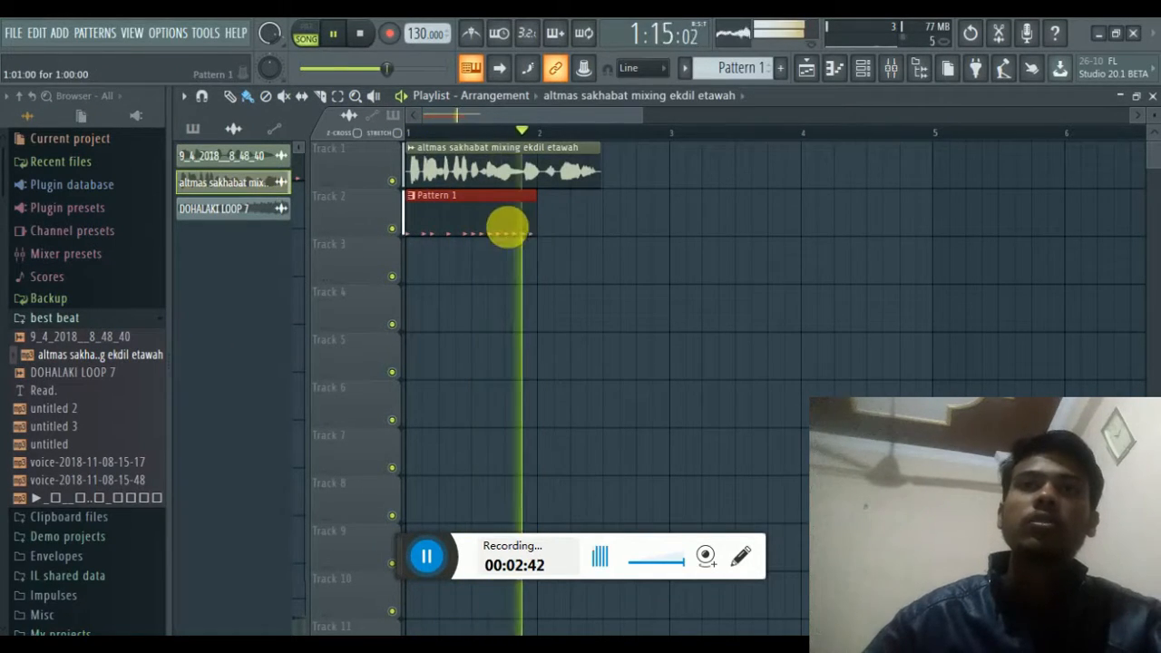
# Delete the Pattern 1 clip from Track 2 and the audio clip from Track 1
pyautogui.rightClick(507, 227)
pyautogui.rightClick(544, 164)
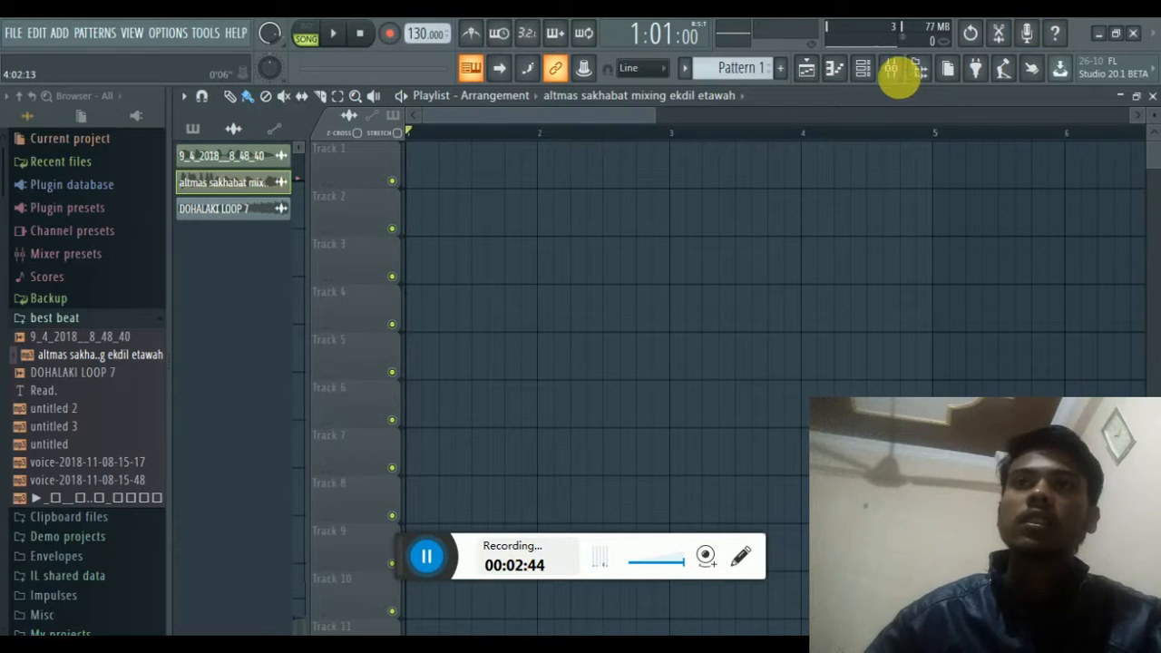
# Load Fruity Parametric EQ 2 into the first effect slot of the mixer's Master track
pyautogui.click(894, 73)
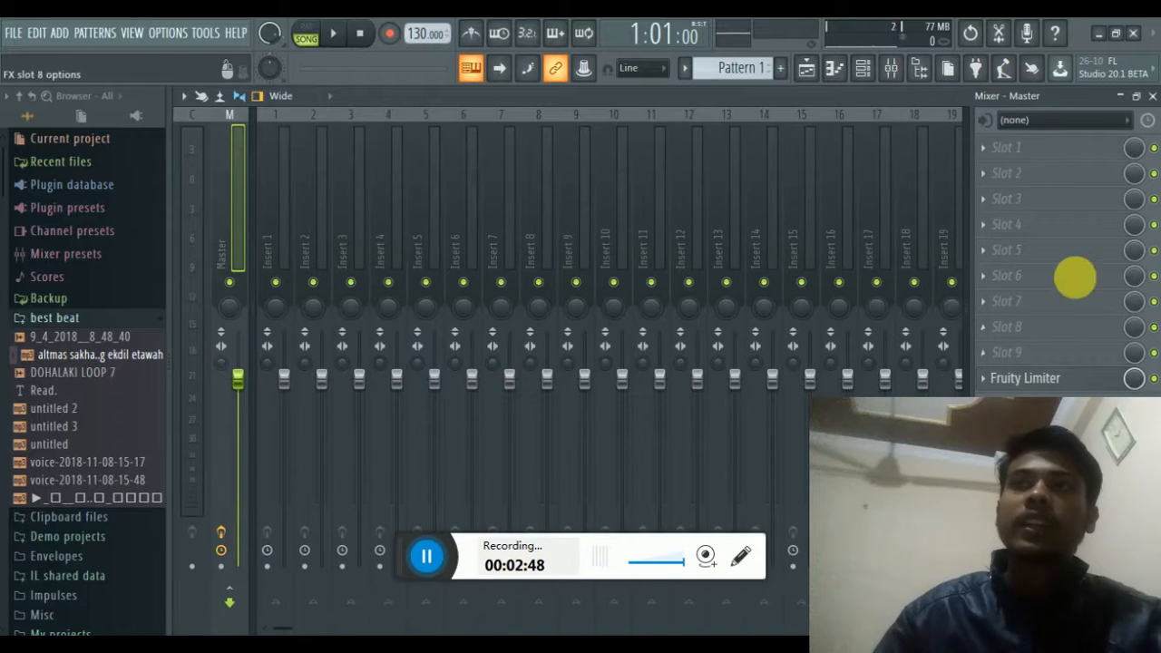
pyautogui.click(986, 147)
pyautogui.click(943, 171)
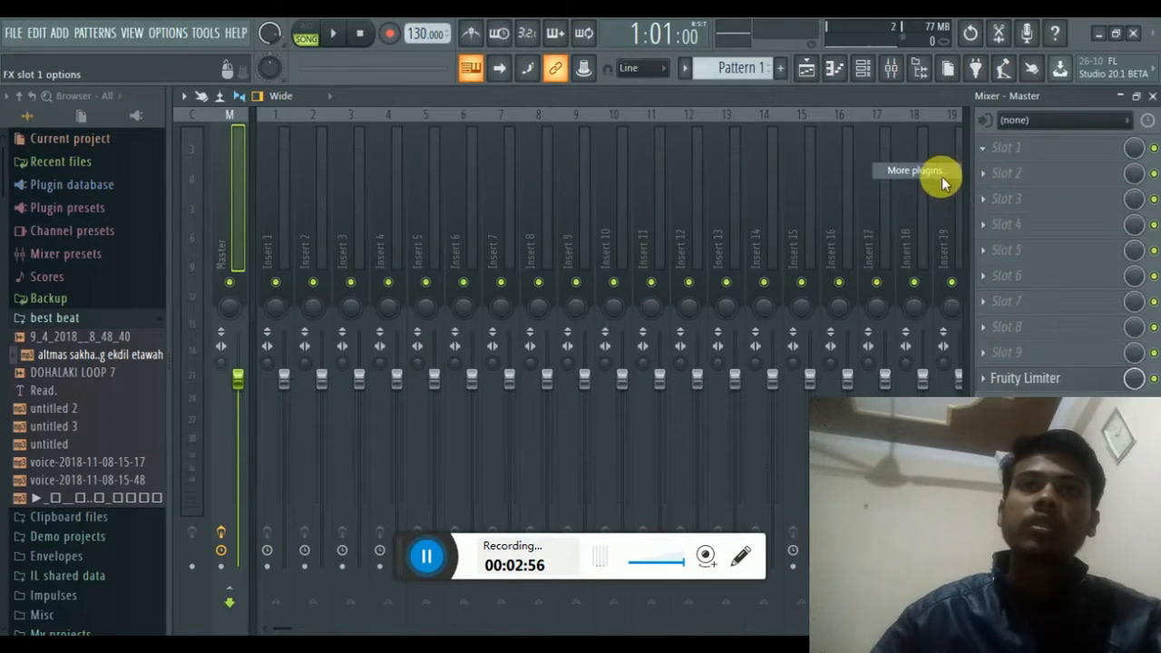
pyautogui.scroll(-3, 679, 169)
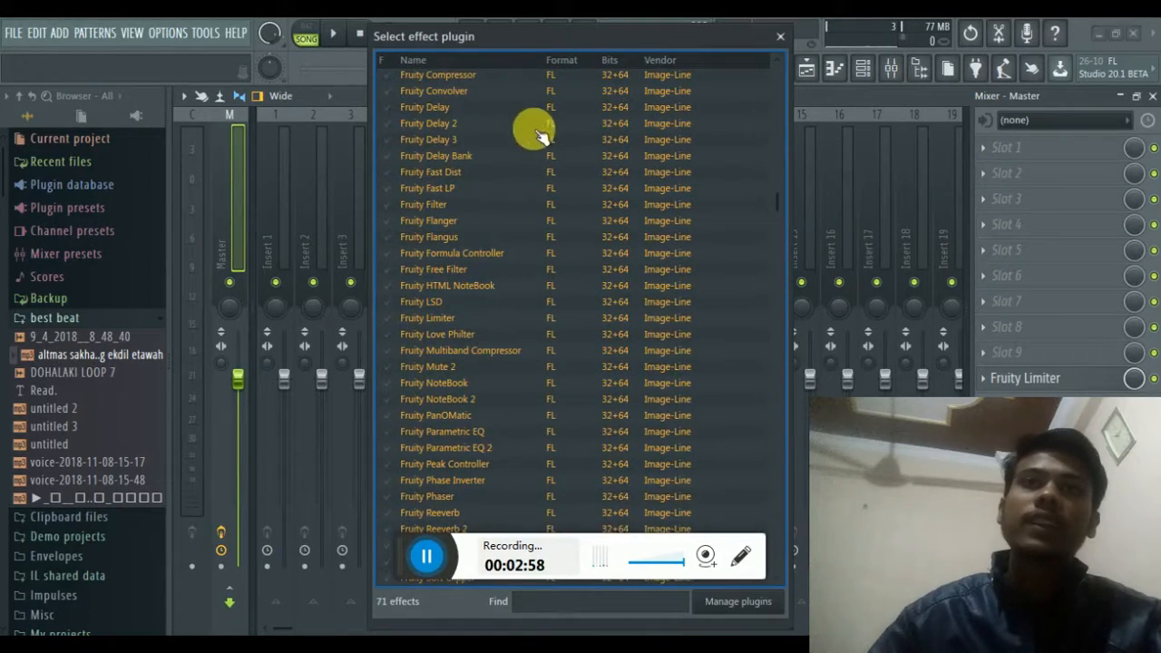
pyautogui.scroll(-2, 524, 249)
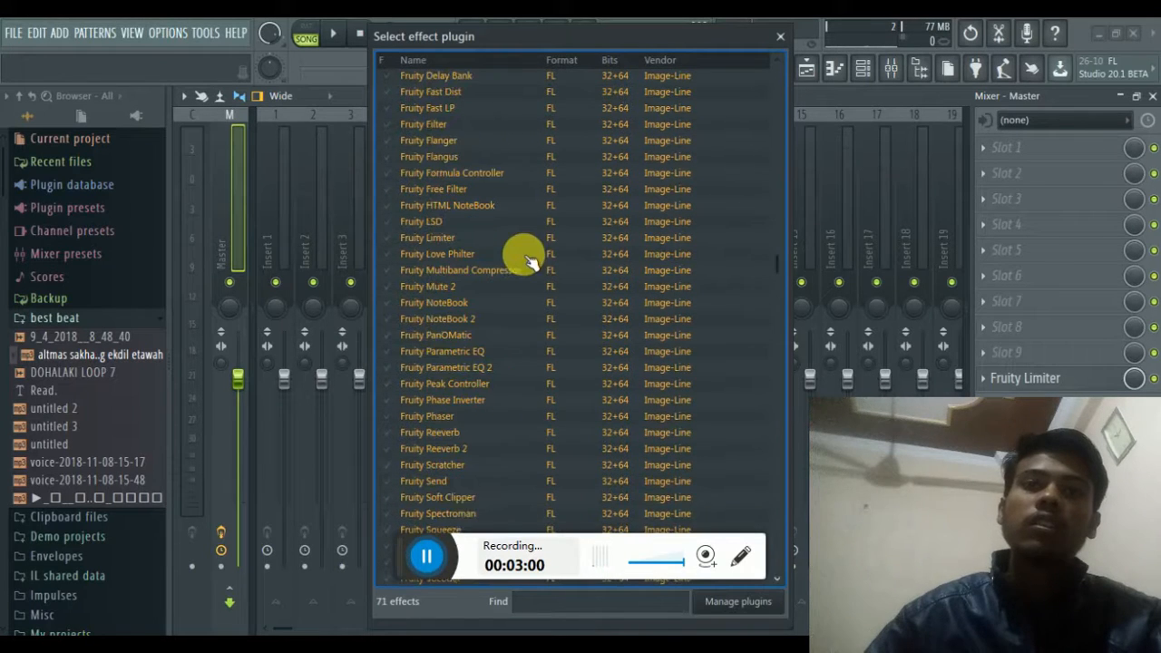
pyautogui.scroll(-3, 422, 260)
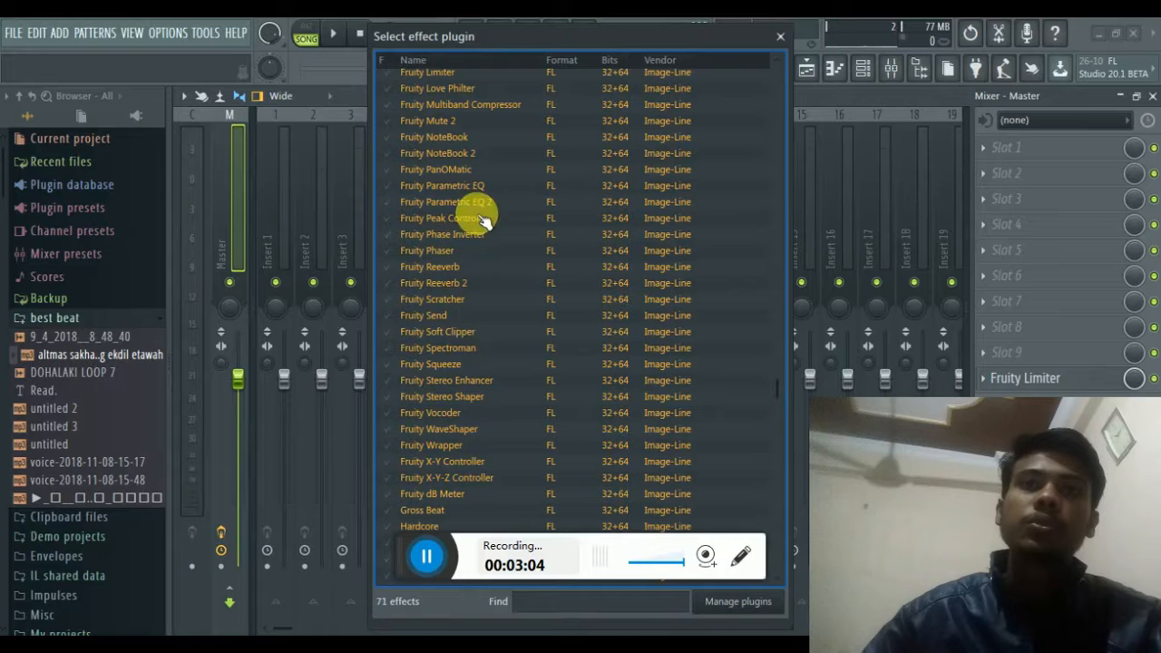
pyautogui.scroll(8, 473, 196)
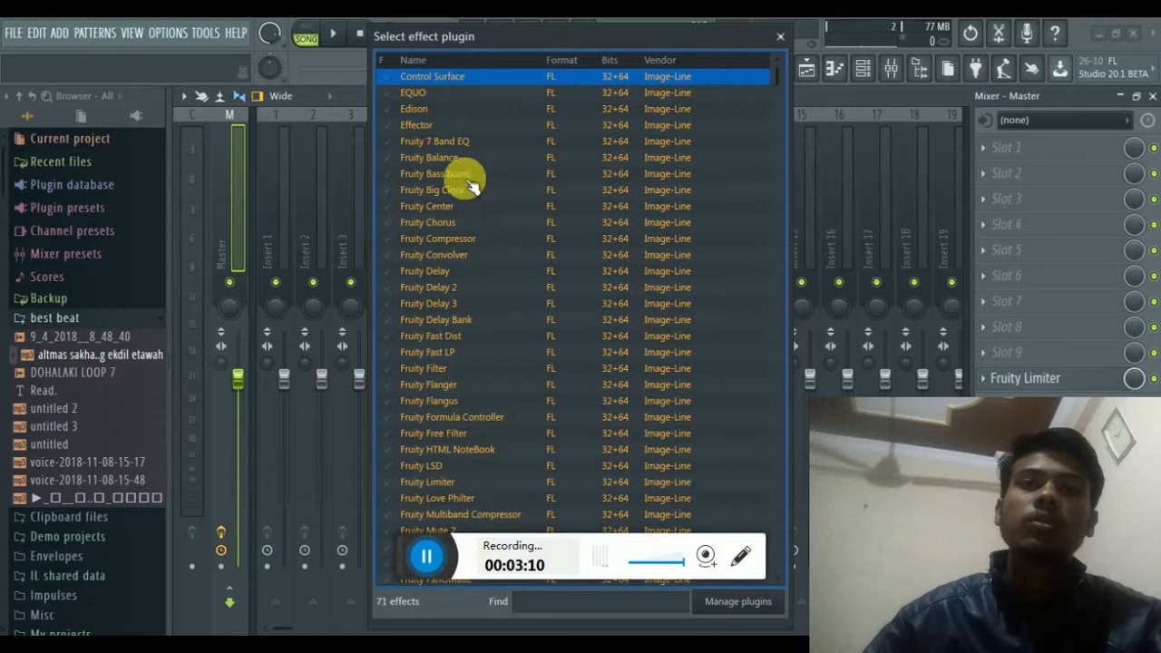
pyautogui.scroll(-5, 454, 145)
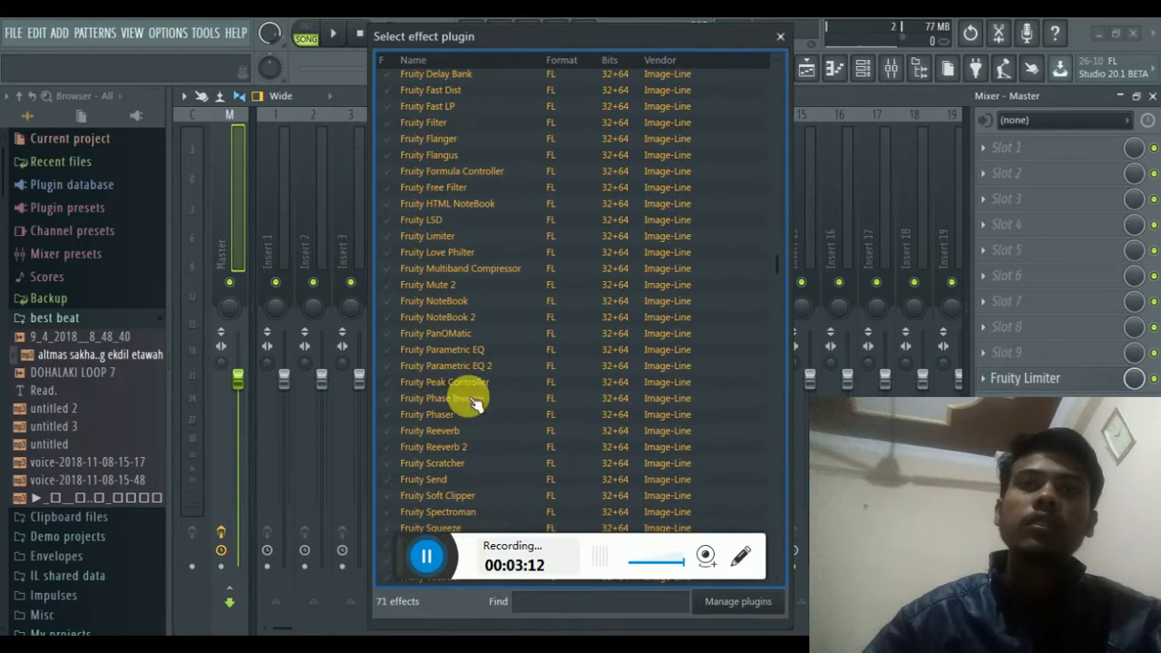
pyautogui.click(479, 366)
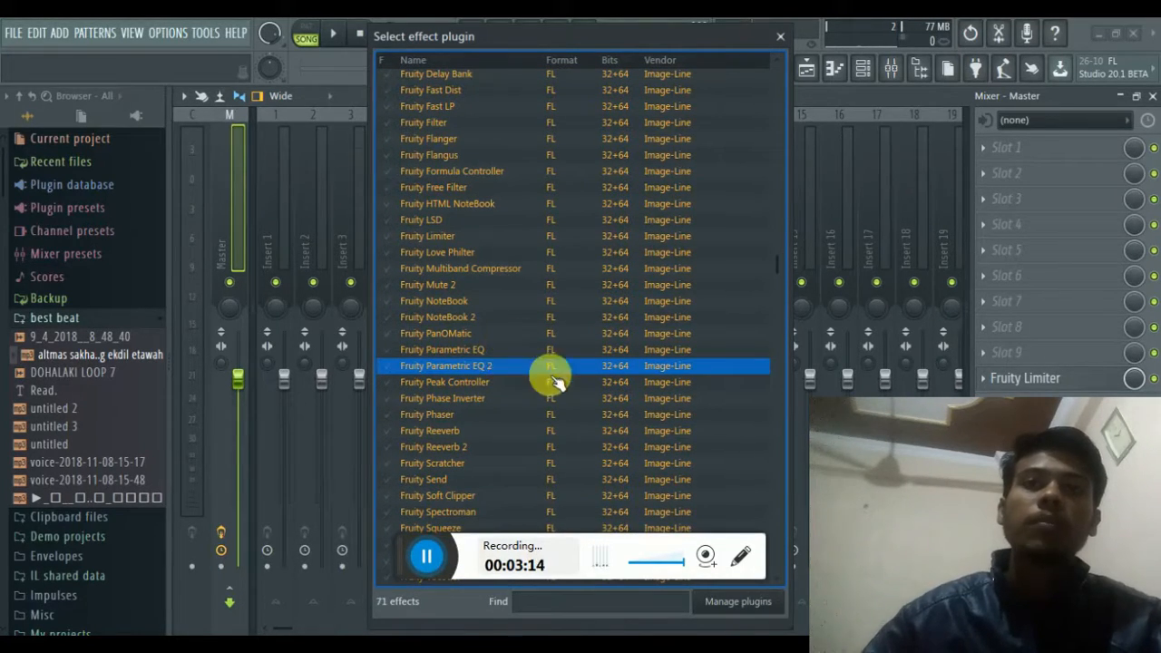
pyautogui.doubleClick(497, 372)
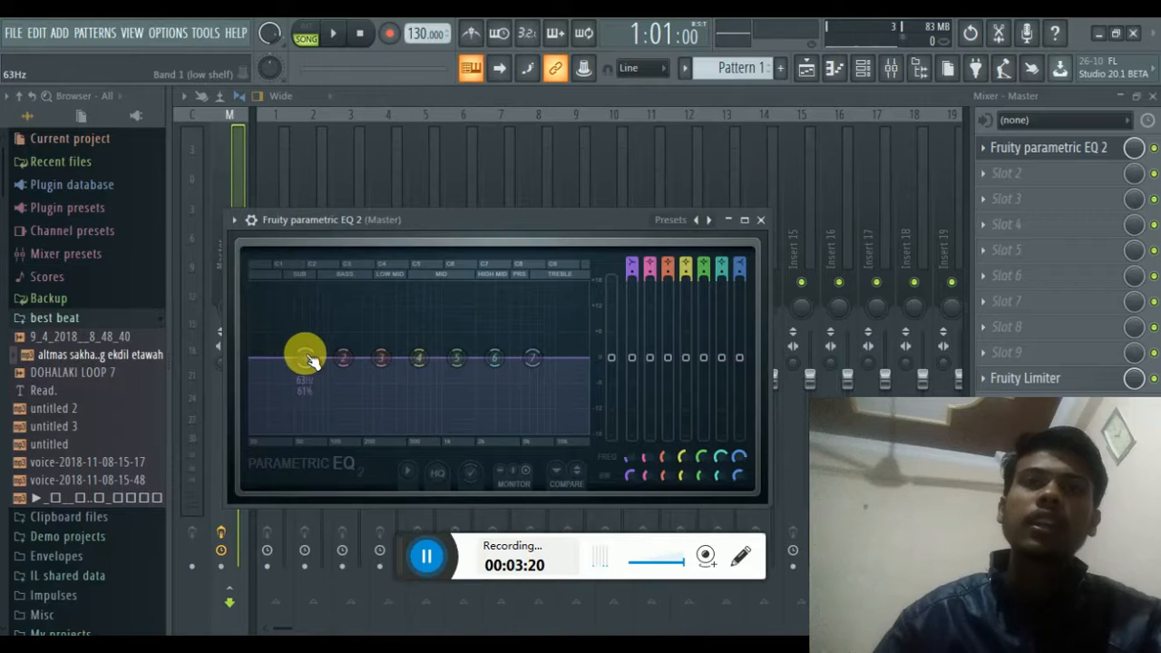
# Cut EQ band 1 to -18 dB at 126 Hz, lower band 2 to its minimum, and close the equalizer
pyautogui.moveTo(307, 356); pyautogui.dragTo(339, 434)
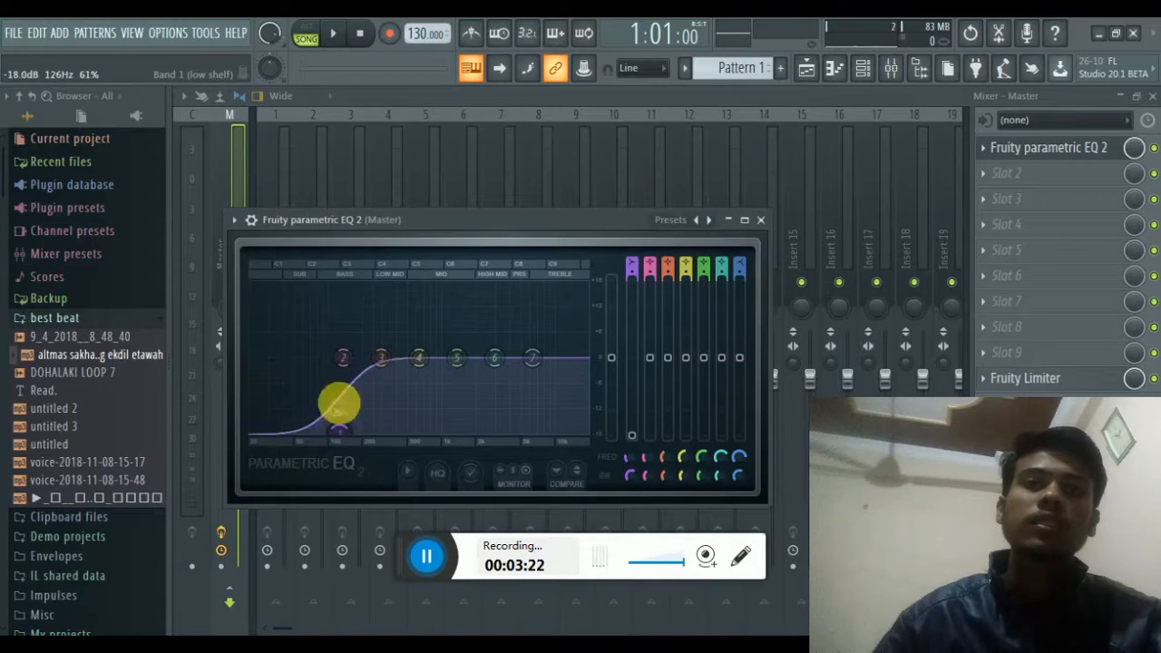
pyautogui.moveTo(344, 357); pyautogui.dragTo(342, 433)
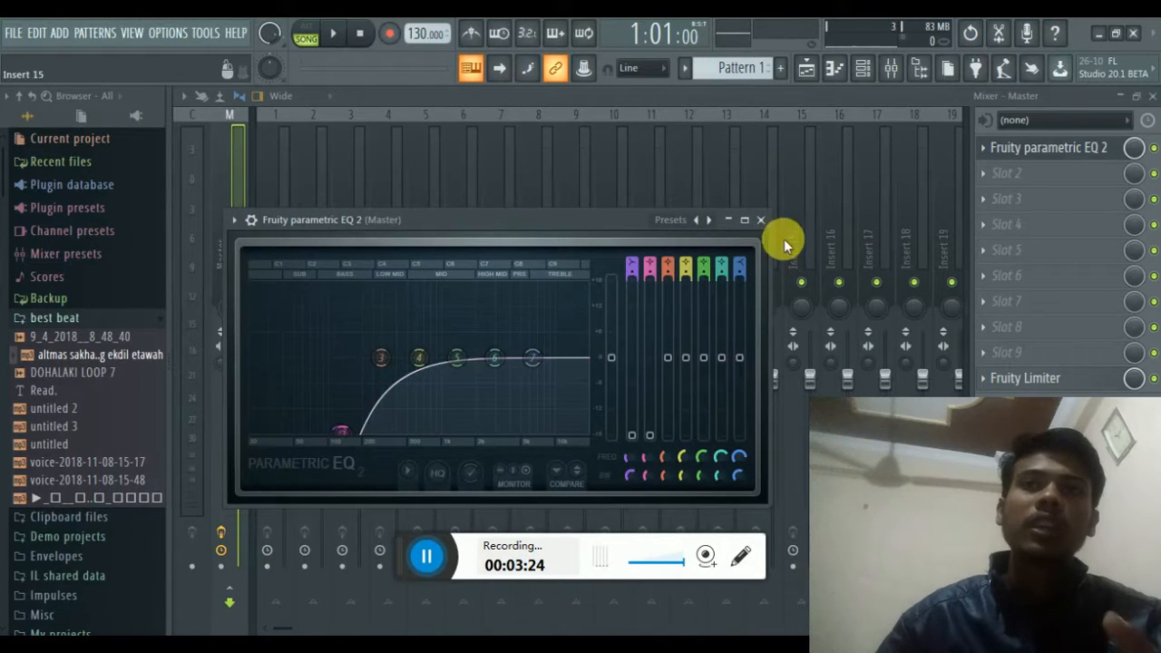
pyautogui.click(761, 220)
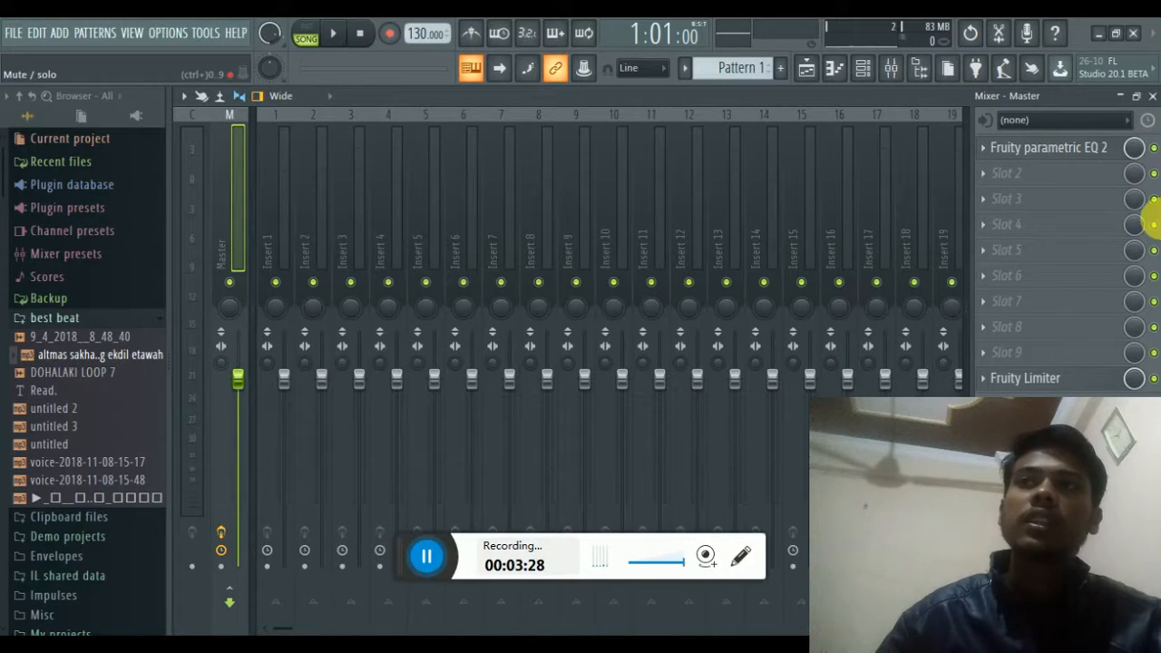
pyautogui.click(1015, 173)
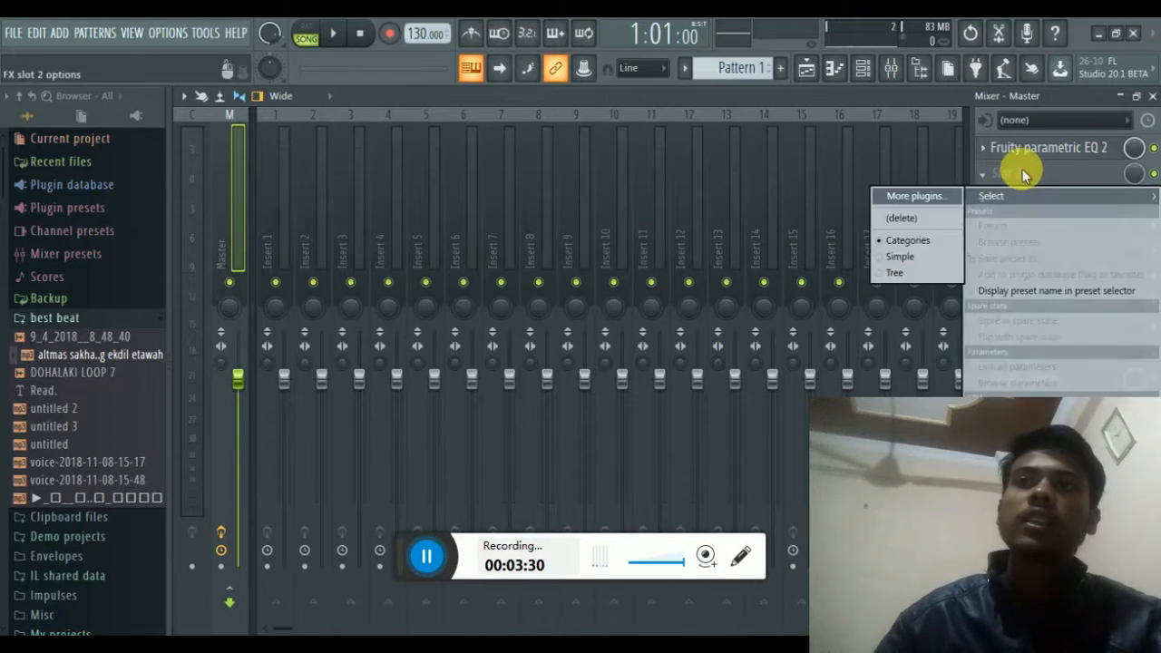
pyautogui.click(1029, 175)
pyautogui.click(1029, 175)
pyautogui.click(1023, 171)
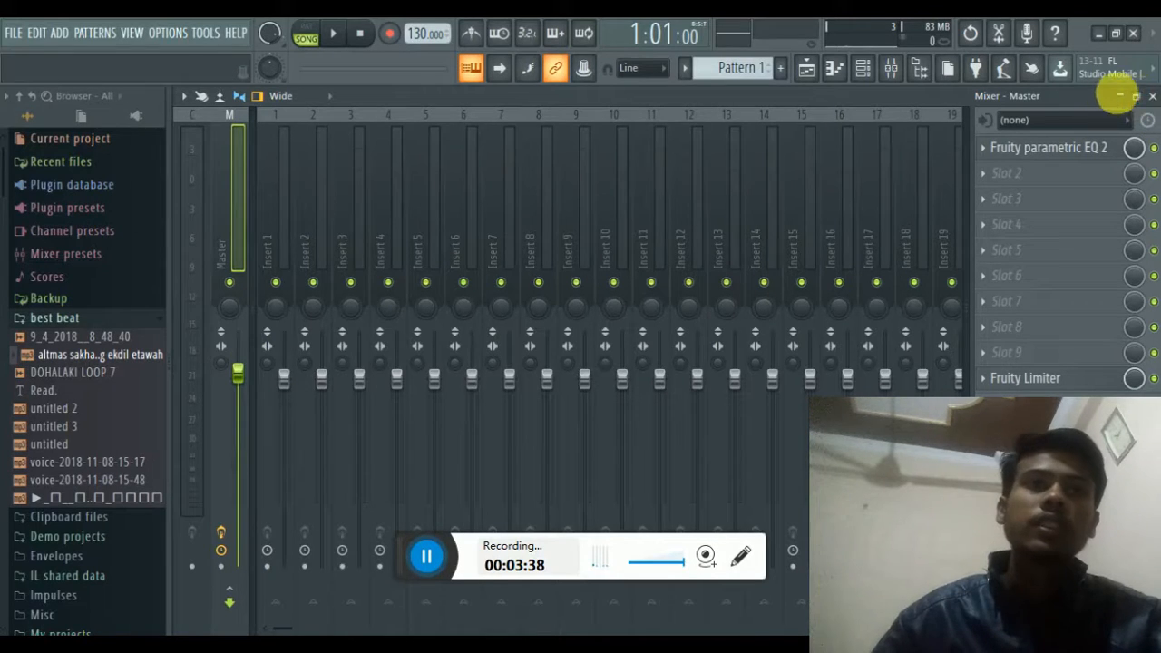
# Close the mixer and place the first MP3's audio clip partway through bar 1 of Track 1 in the playlist
pyautogui.click(1151, 95)
pyautogui.click(257, 178)
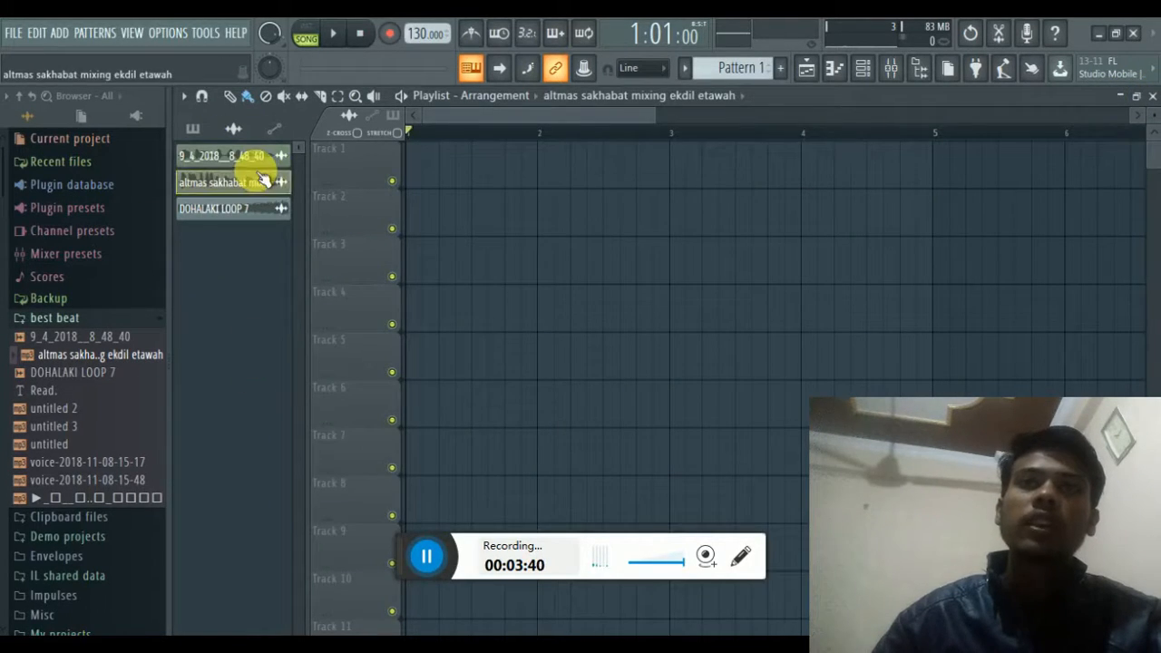
pyautogui.click(470, 160)
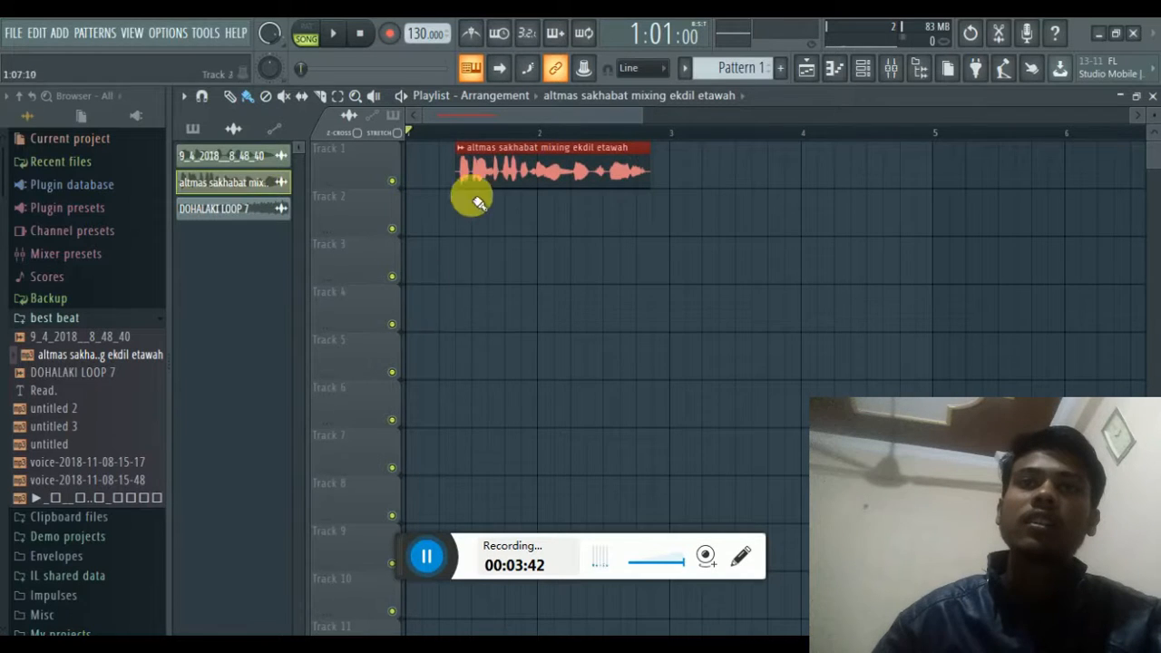
# Open the Track 1 clip's channel settings, route it to mixer track 5, and close the mixer
pyautogui.doubleClick(527, 180)
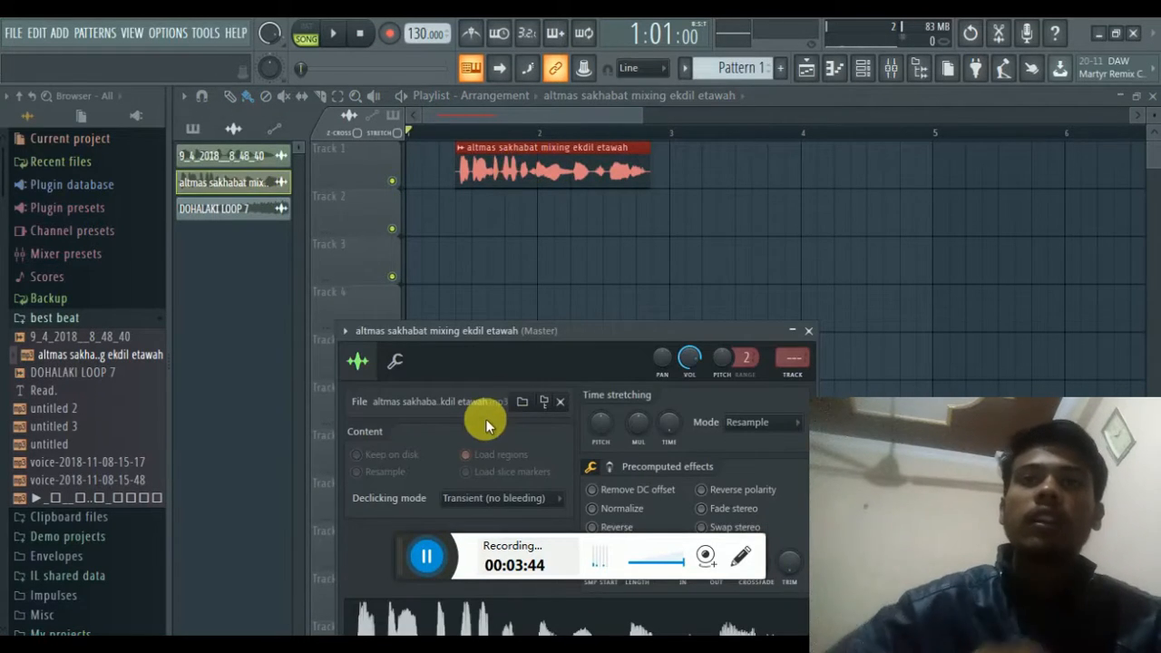
pyautogui.press('F9')
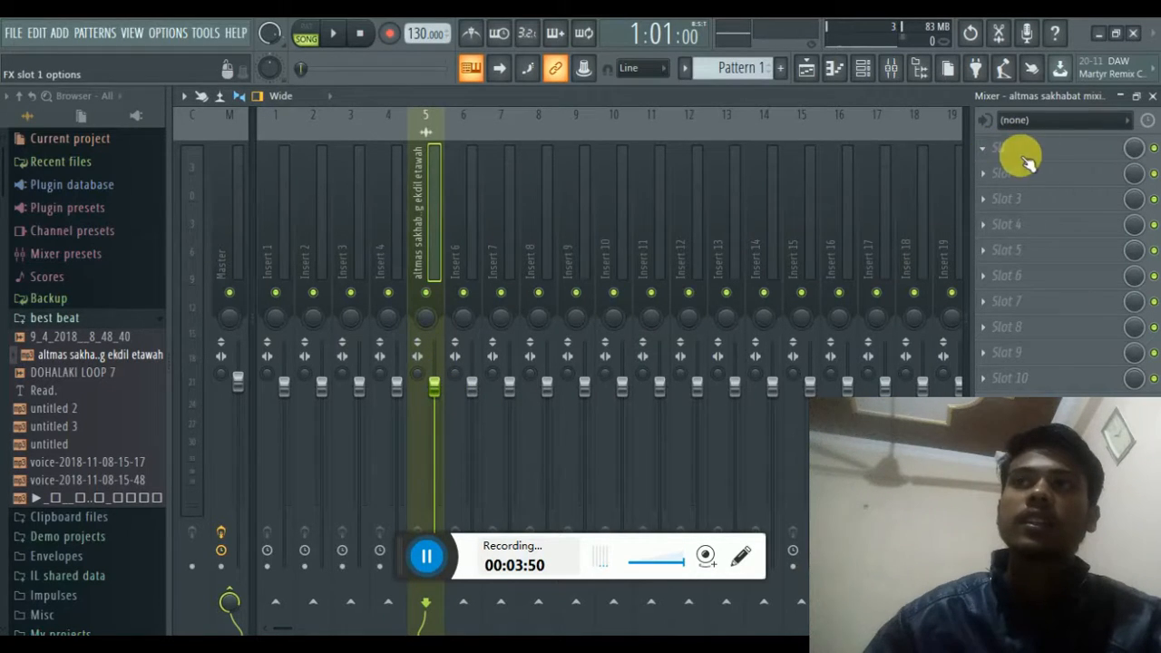
pyautogui.click(1152, 96)
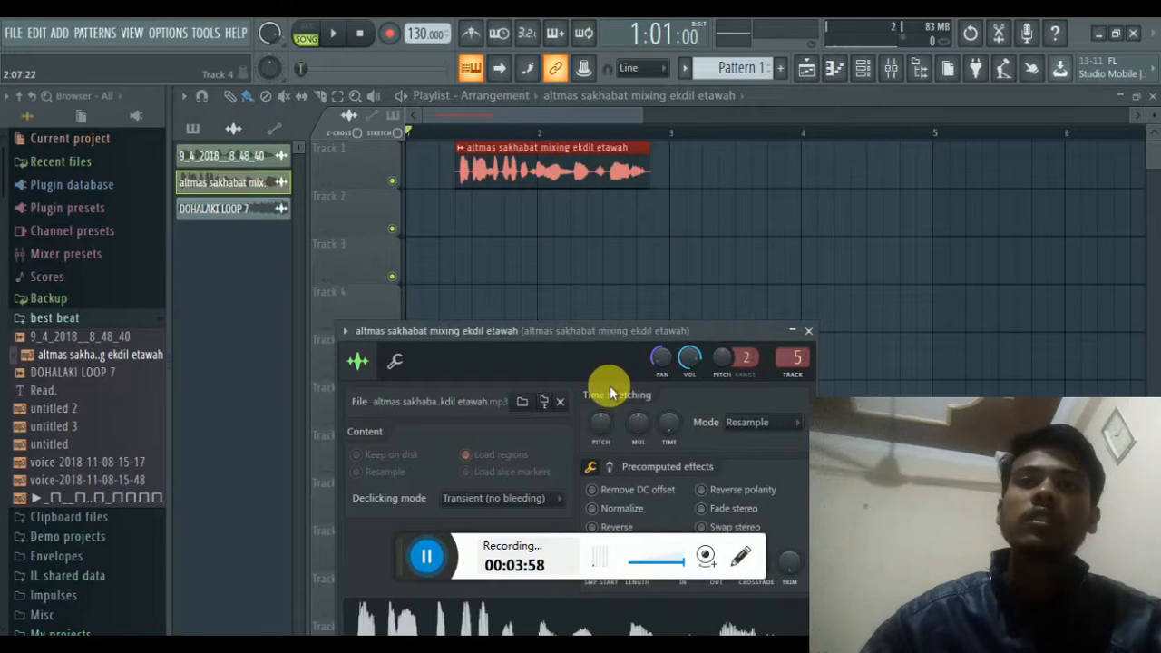
# Move the channel settings window higher and try out the Crossfade at 48% and the Trim knob
pyautogui.moveTo(618, 330); pyautogui.dragTo(666, 193)
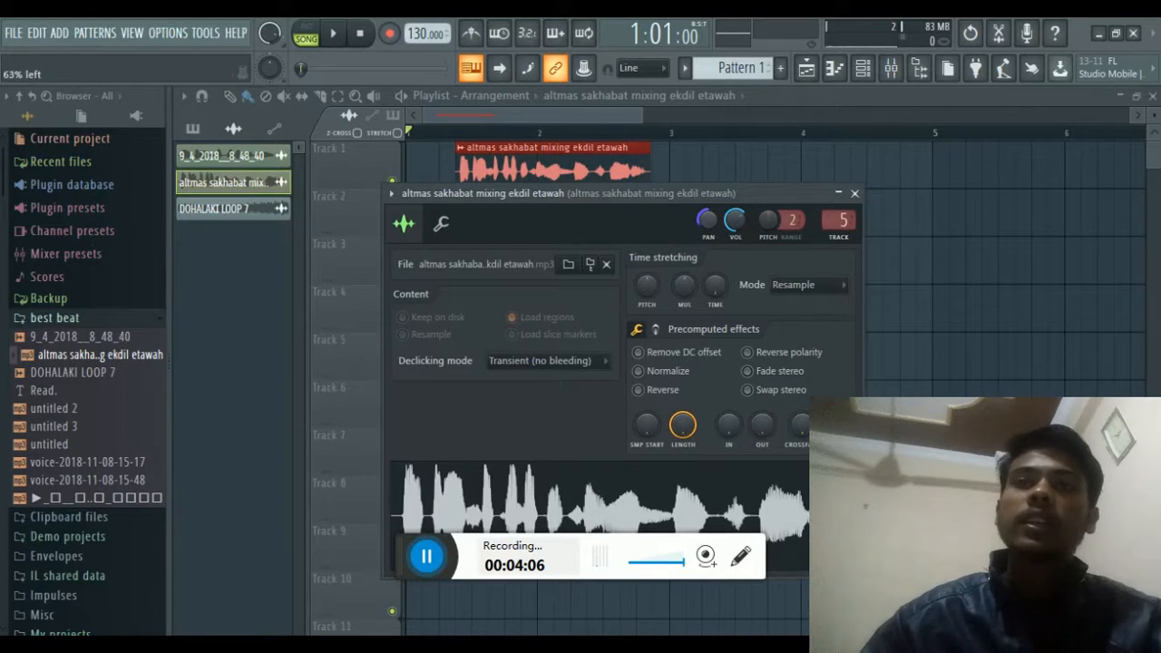
pyautogui.moveTo(586, 231); pyautogui.dragTo(607, 132)
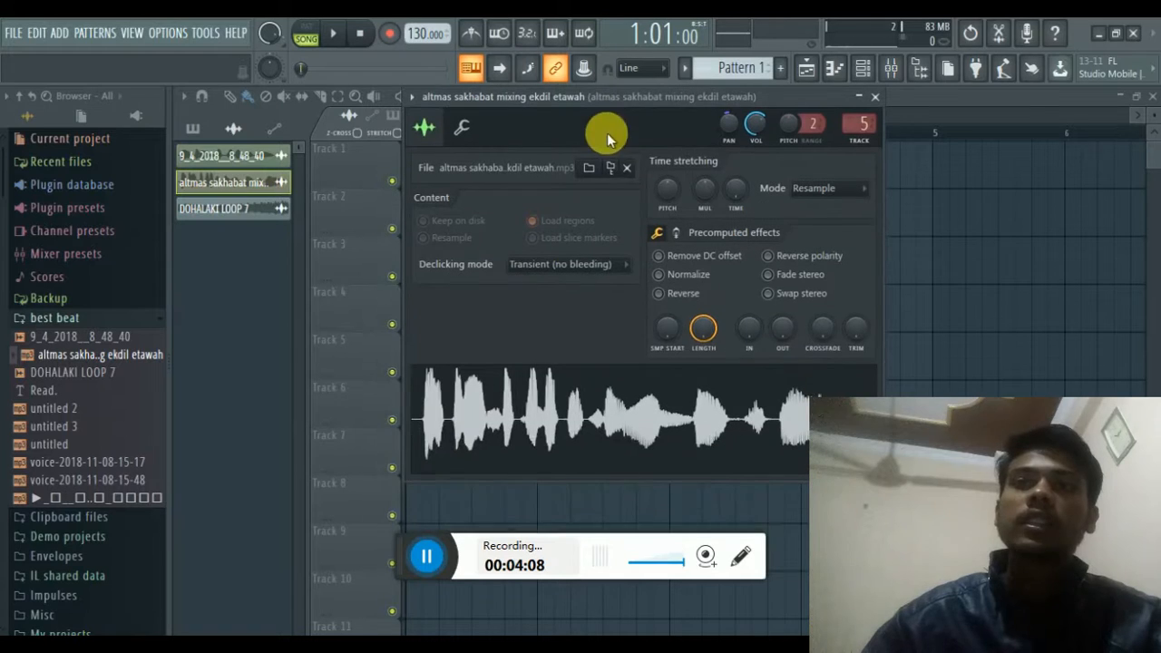
pyautogui.moveTo(745, 340); pyautogui.dragTo(832, 254)
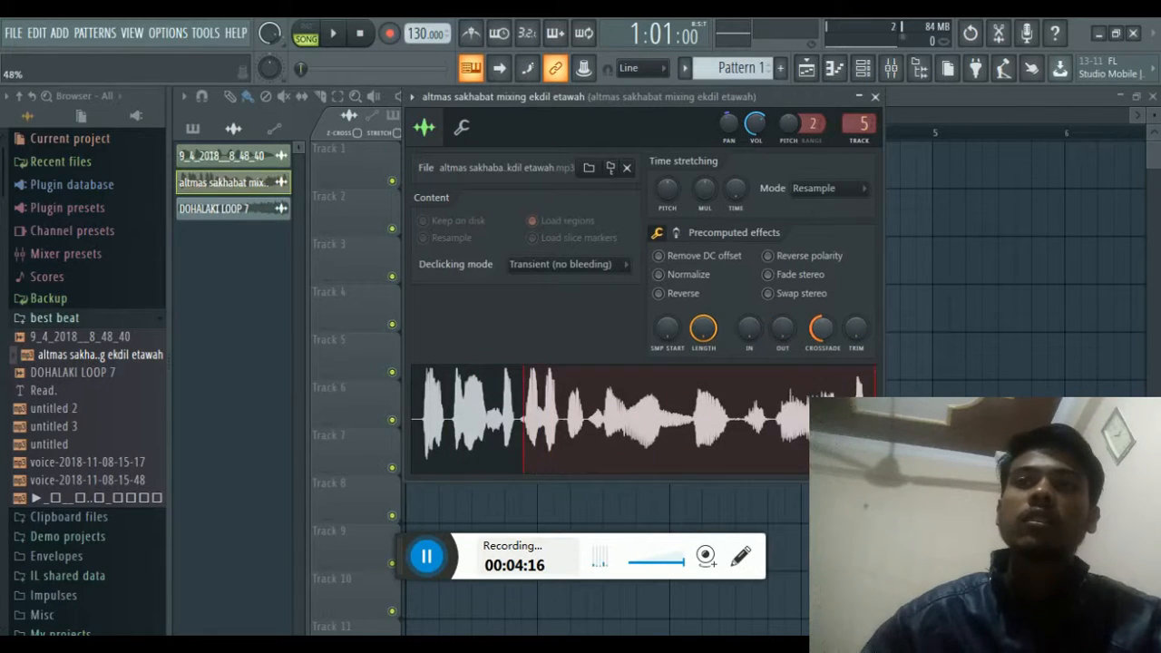
pyautogui.moveTo(855, 329)
pyautogui.mouseDown()
pyautogui.moveTo(855, 276)
pyautogui.moveTo(855, 330)
pyautogui.mouseUp()
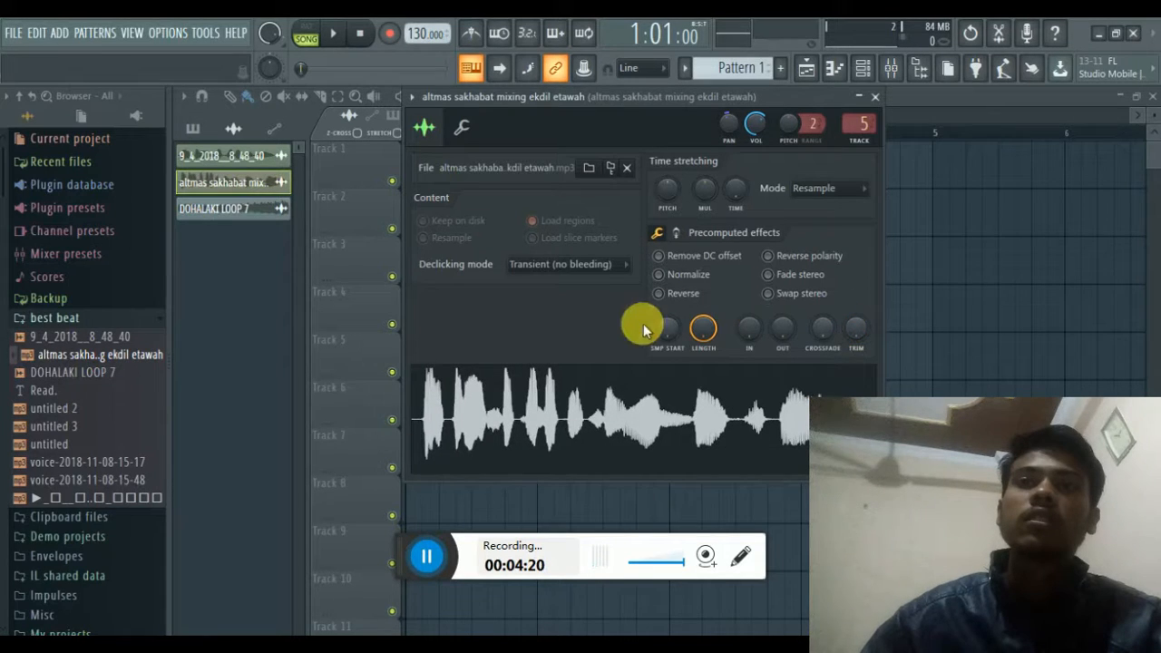
# Shift the sample start slightly into the audio and close the channel settings
pyautogui.moveTo(674, 336)
pyautogui.mouseDown()
pyautogui.moveTo(674, 321)
pyautogui.moveTo(663, 347)
pyautogui.mouseUp()
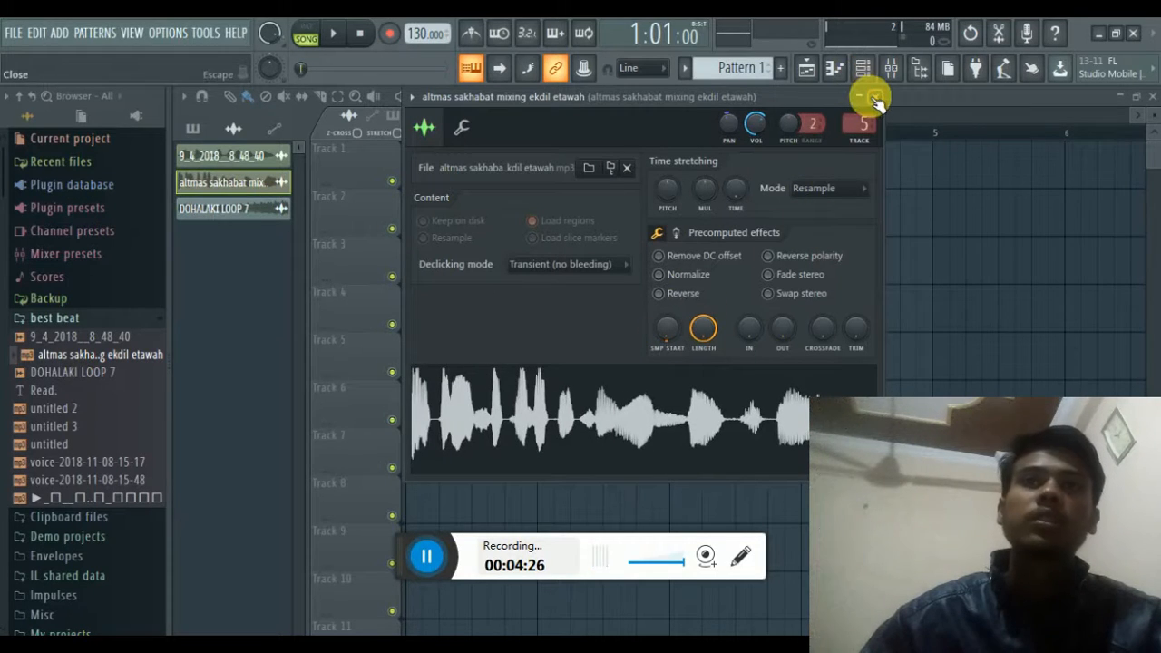
pyautogui.click(875, 97)
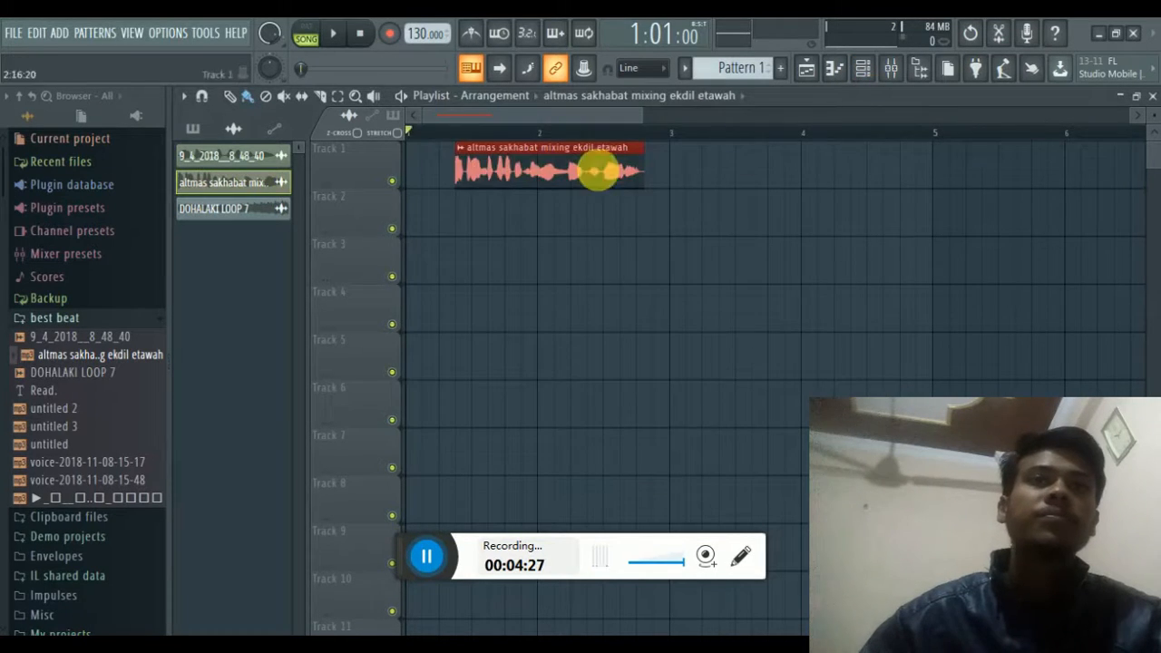
# Replace the Track 1 clip with one starting at bar 1 of Track 2, playing the song briefly while positioning it
pyautogui.rightClick(474, 169)
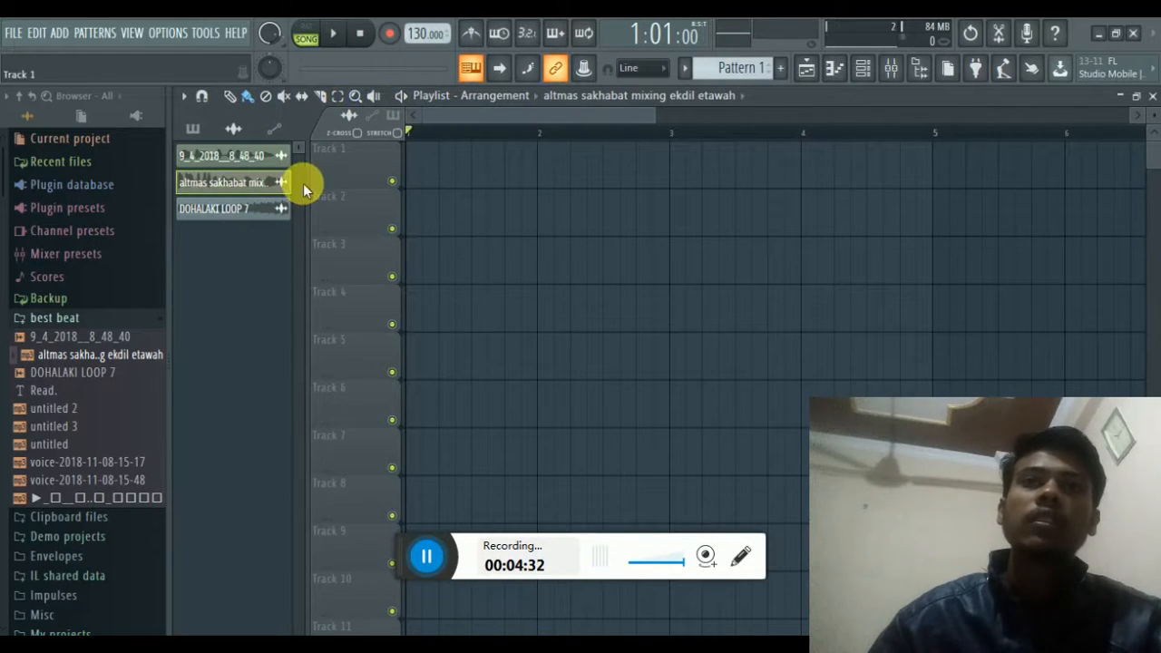
pyautogui.moveTo(253, 190); pyautogui.dragTo(492, 194)
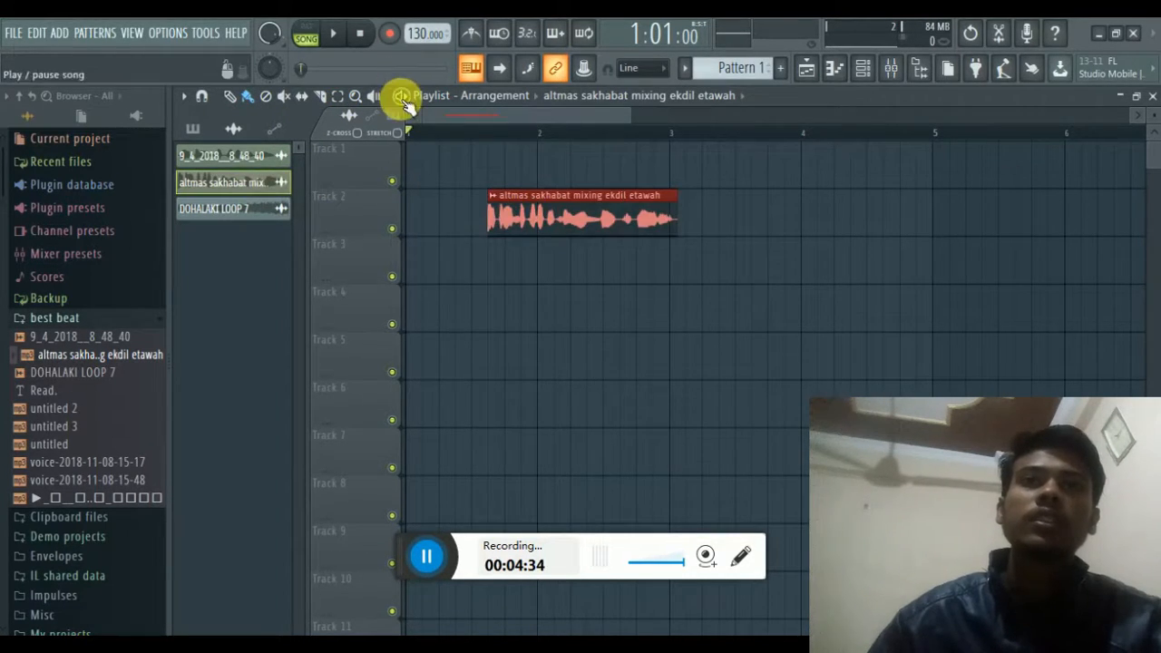
pyautogui.press('space')
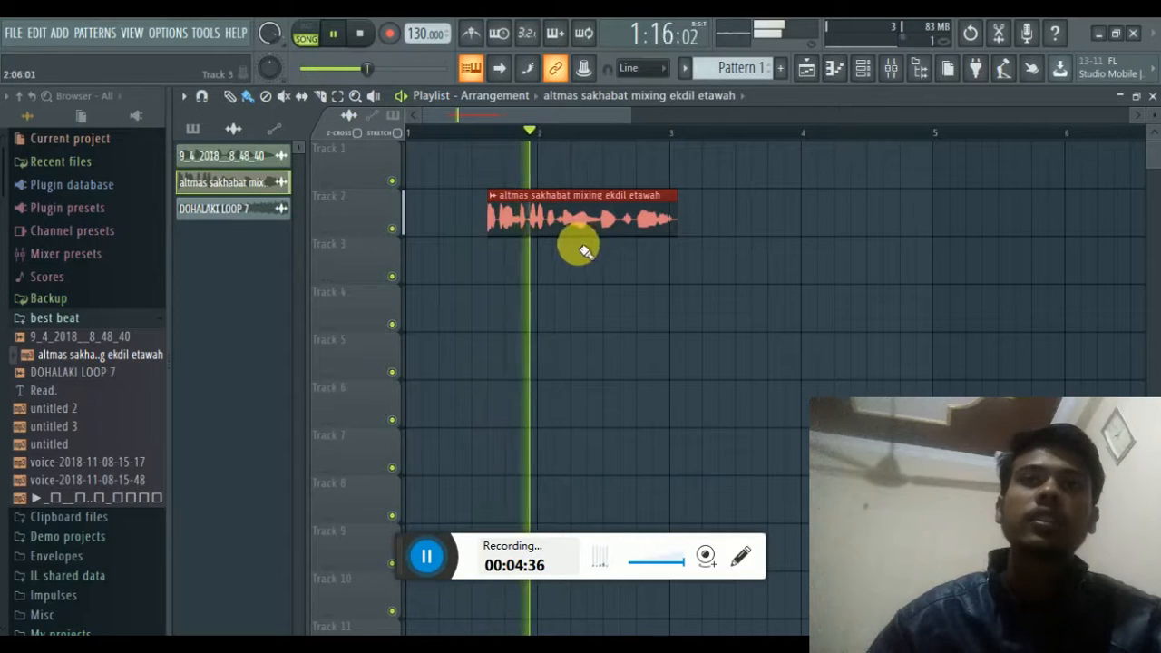
pyautogui.moveTo(521, 216); pyautogui.dragTo(423, 212)
pyautogui.press('space')
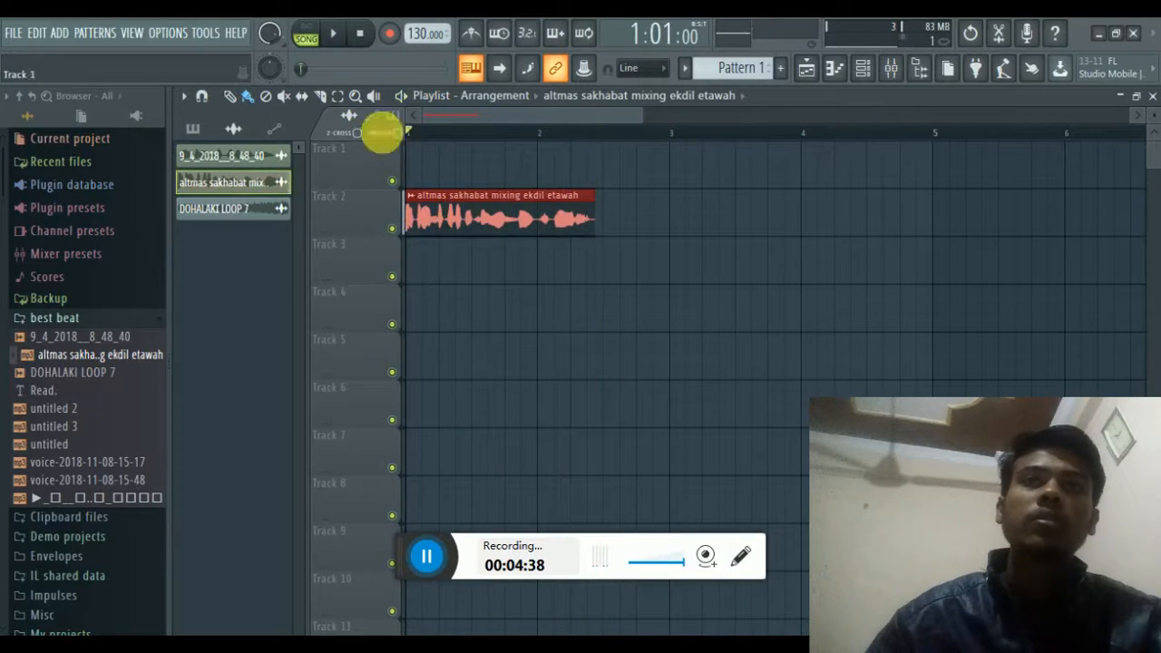
# Preview the Track 2 clip with the Playback tool and try zooming the playlist in and out with the Zoom tool
pyautogui.click(373, 96)
pyautogui.click(417, 222)
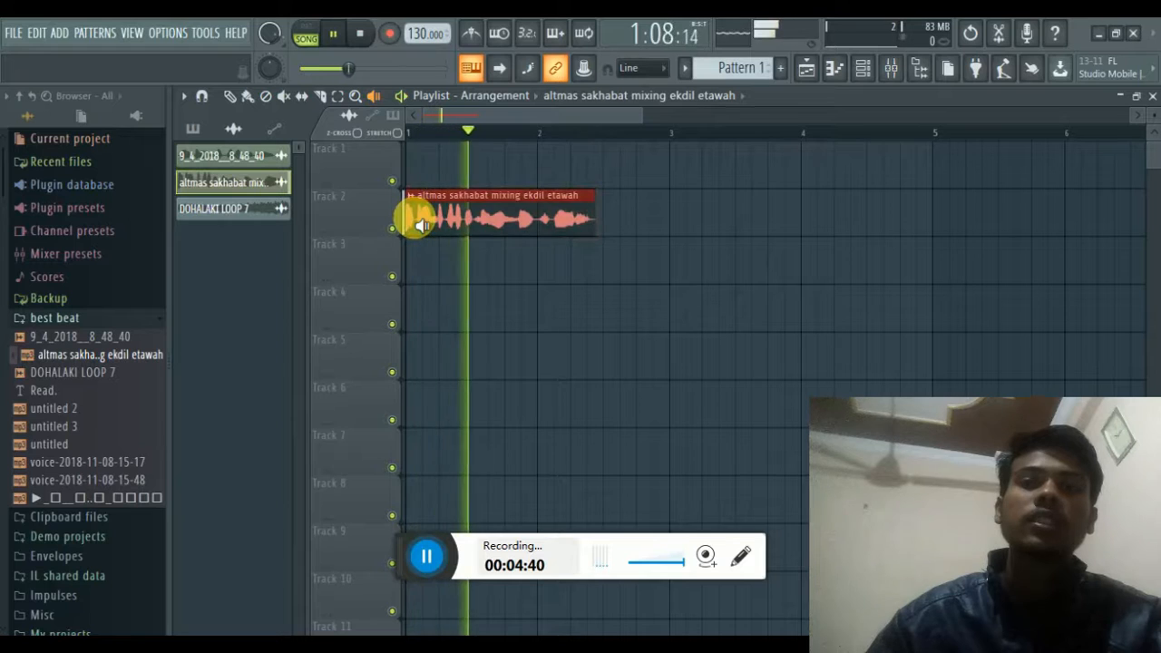
pyautogui.click(355, 96)
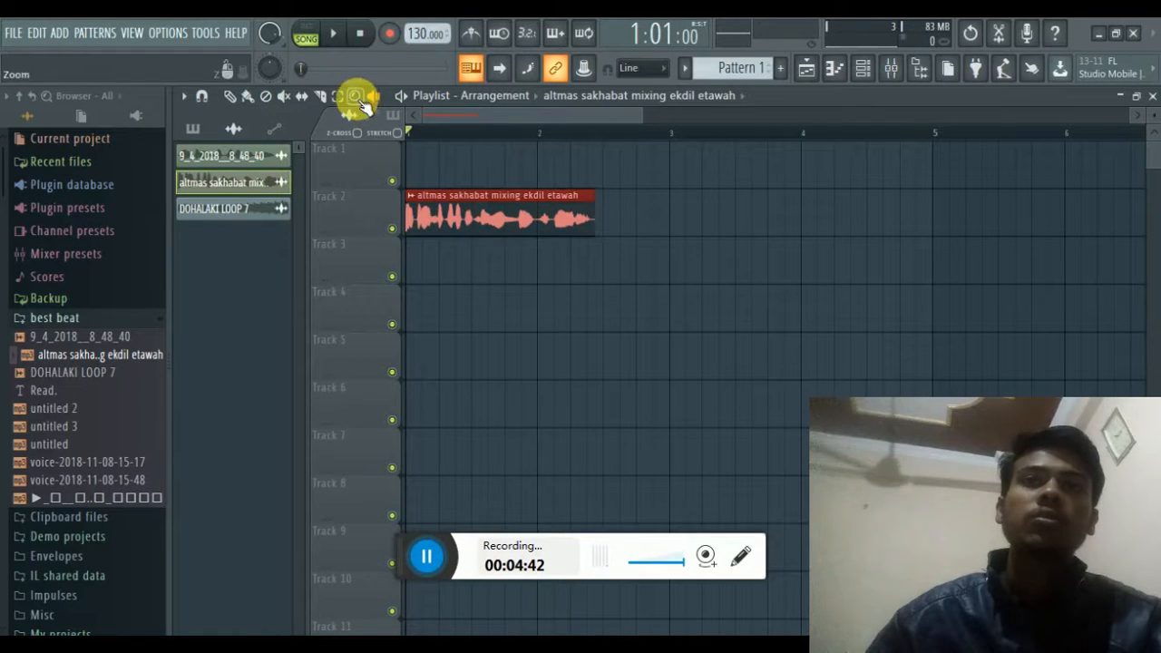
pyautogui.click(463, 211)
pyautogui.rightClick(505, 281)
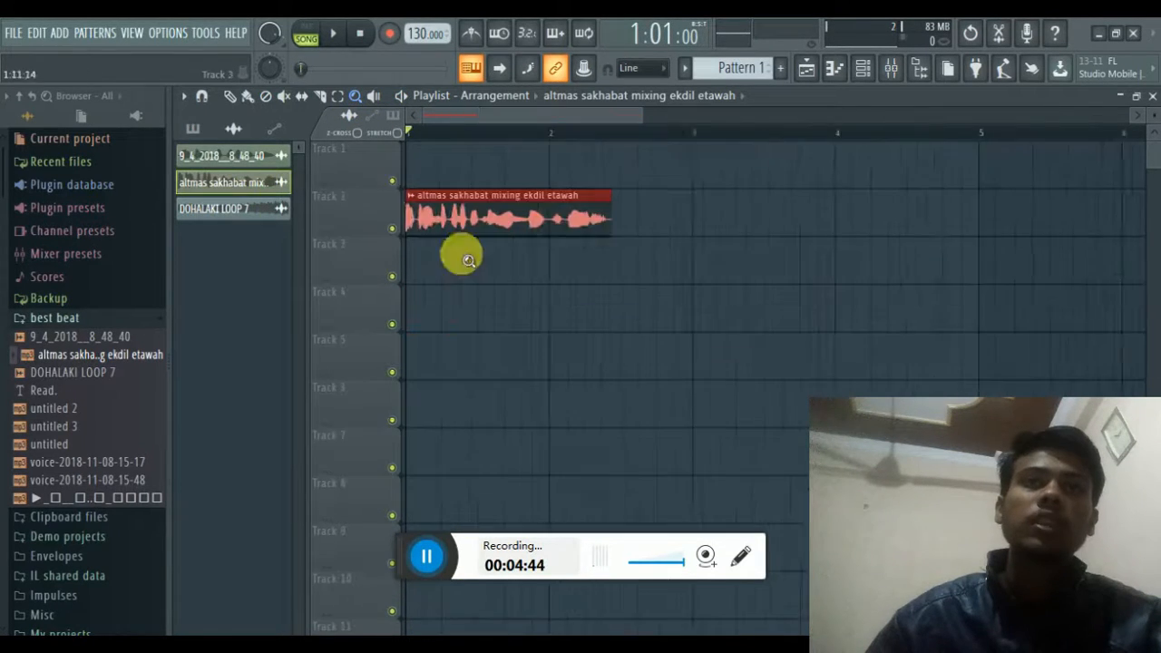
# Select the Track 2 clip by framing it from Track 1 to Track 4 with the Select tool, and deselect it
pyautogui.click(337, 96)
pyautogui.moveTo(423, 143); pyautogui.dragTo(668, 293)
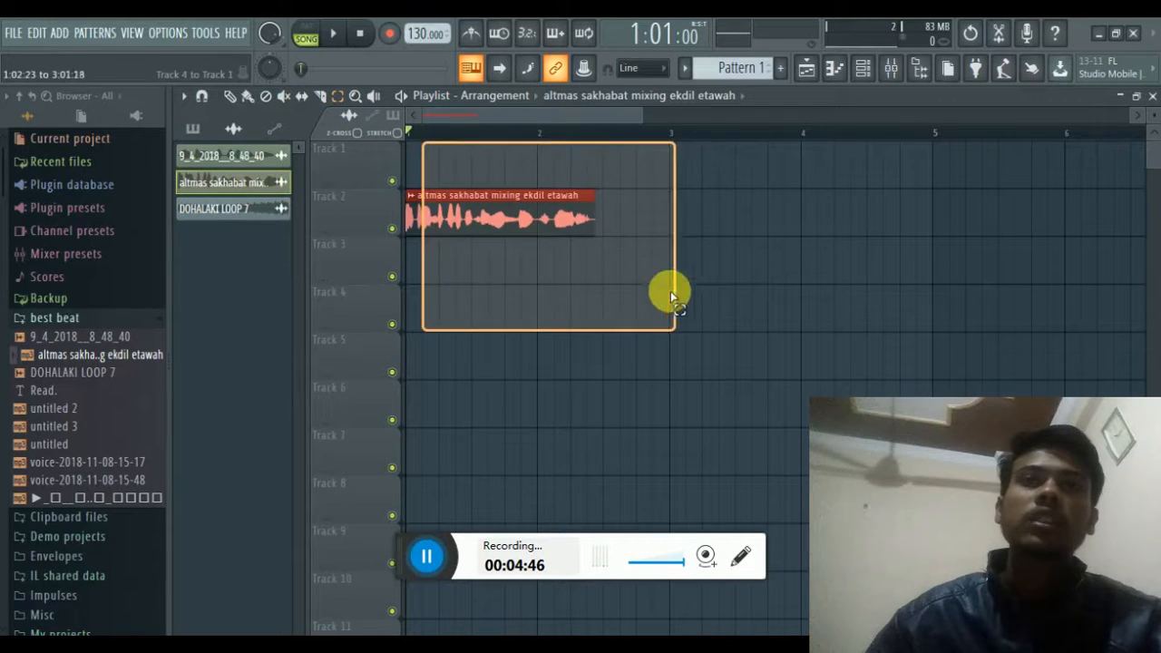
pyautogui.click(698, 245)
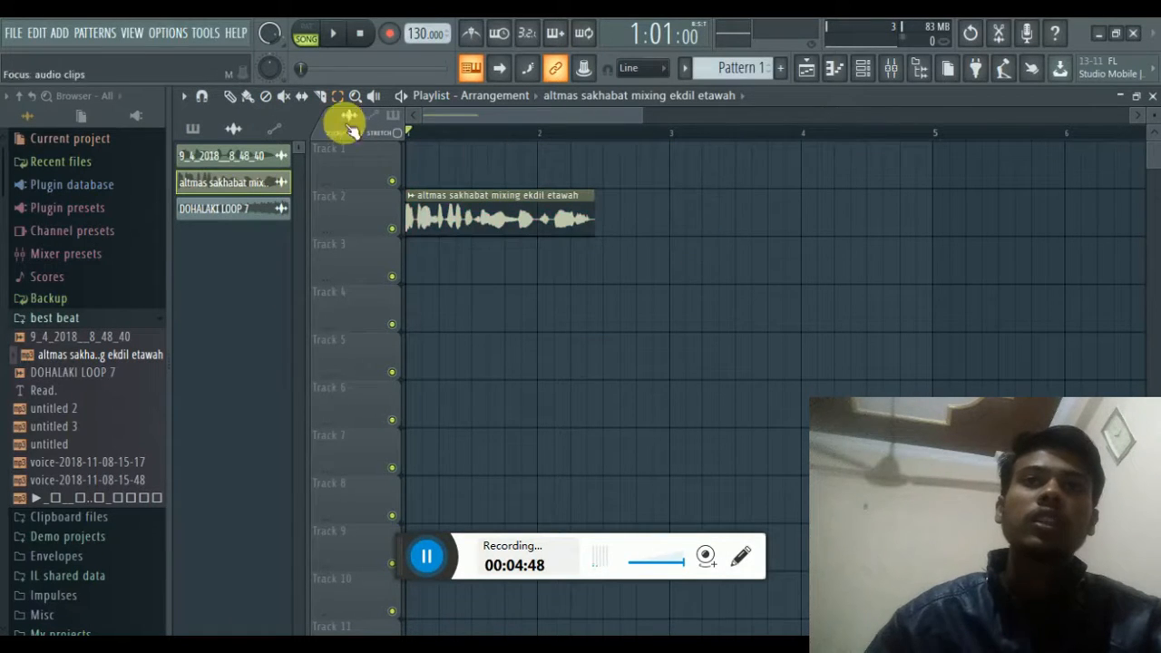
# Try to slip the audio content inside the Track 2 clip with the Slip tool and switch to the Mute tool
pyautogui.click(302, 96)
pyautogui.moveTo(510, 228); pyautogui.dragTo(544, 220)
pyautogui.click(284, 98)
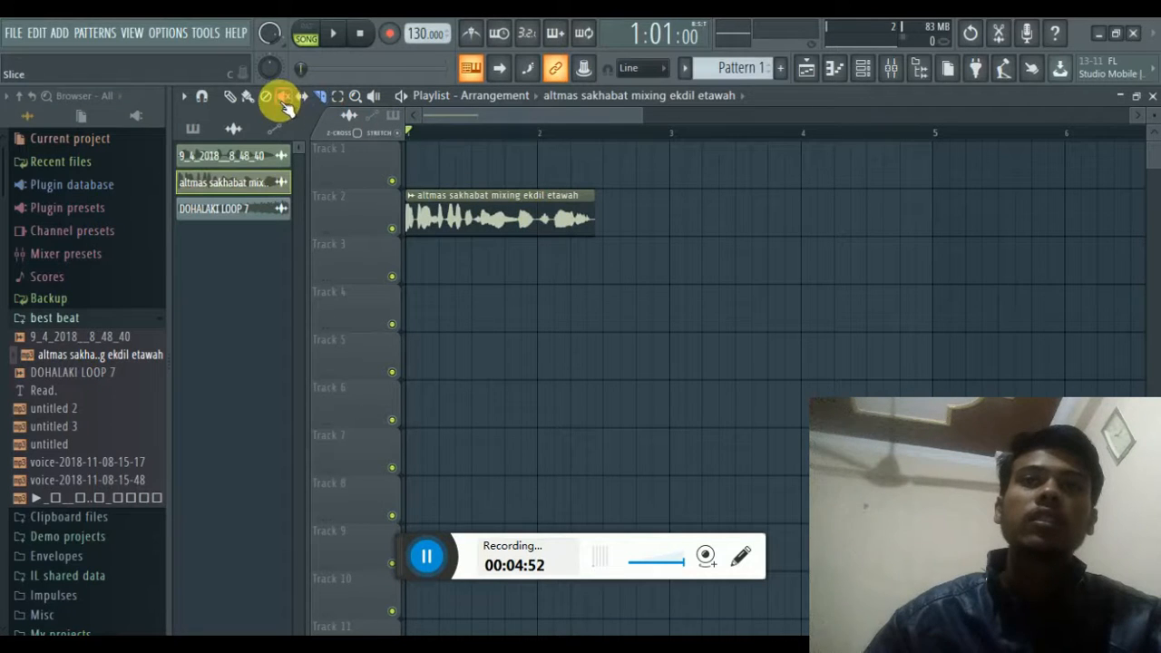
# Mute the audio clip on Track 2 with the Mute tool
pyautogui.click(500, 214)
pyautogui.click(499, 214)
pyautogui.click(506, 218)
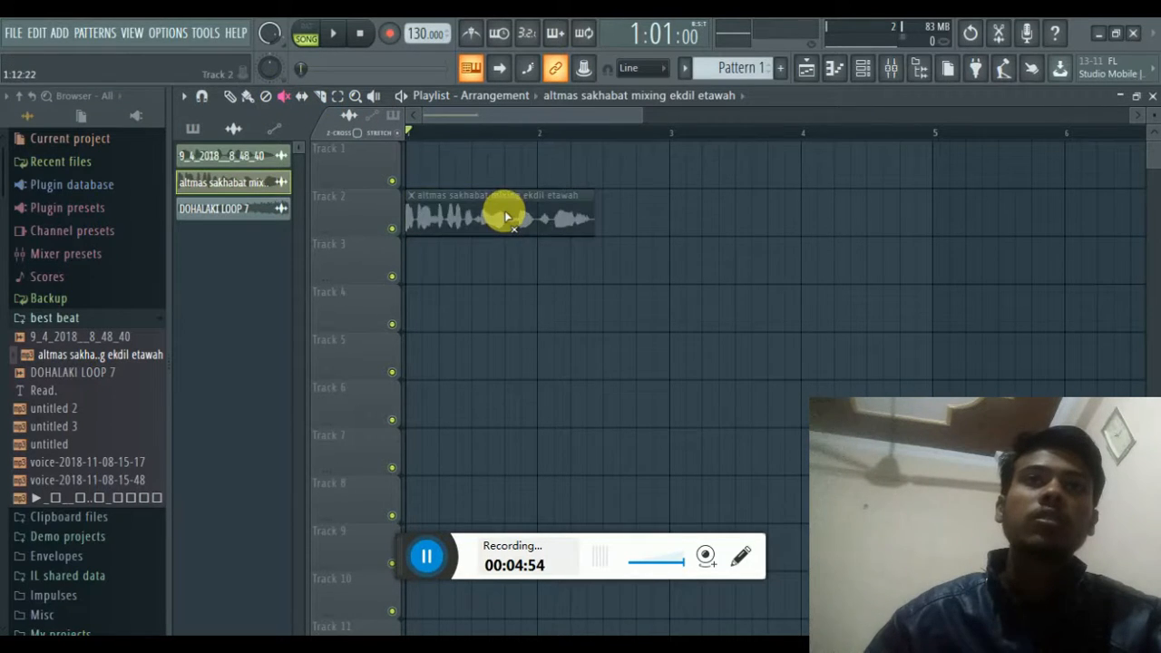
# View the Track 2 clip's channel settings with the Paint tool active, close them, and delete the clip from the playlist
pyautogui.click(248, 96)
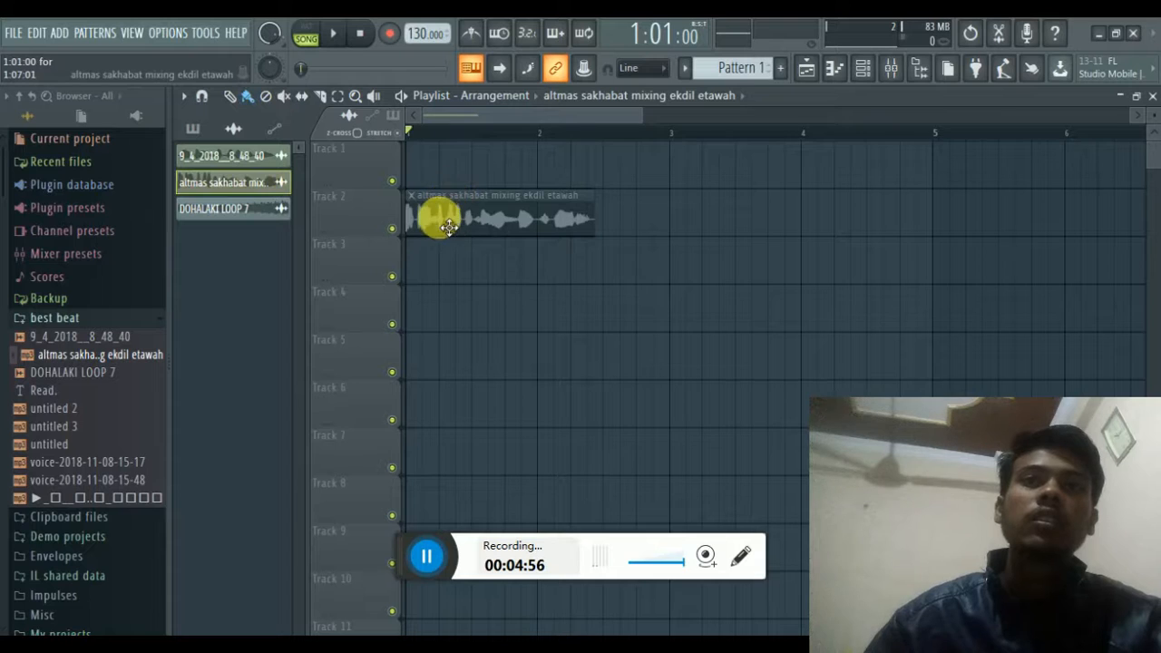
pyautogui.doubleClick(539, 218)
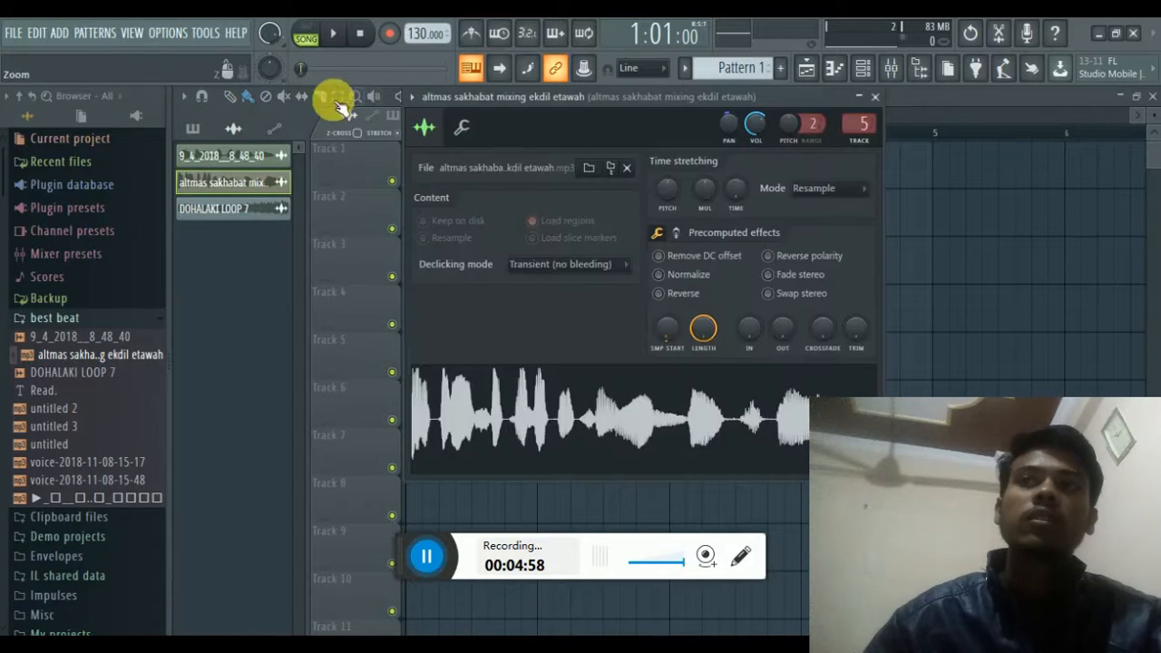
pyautogui.click(872, 98)
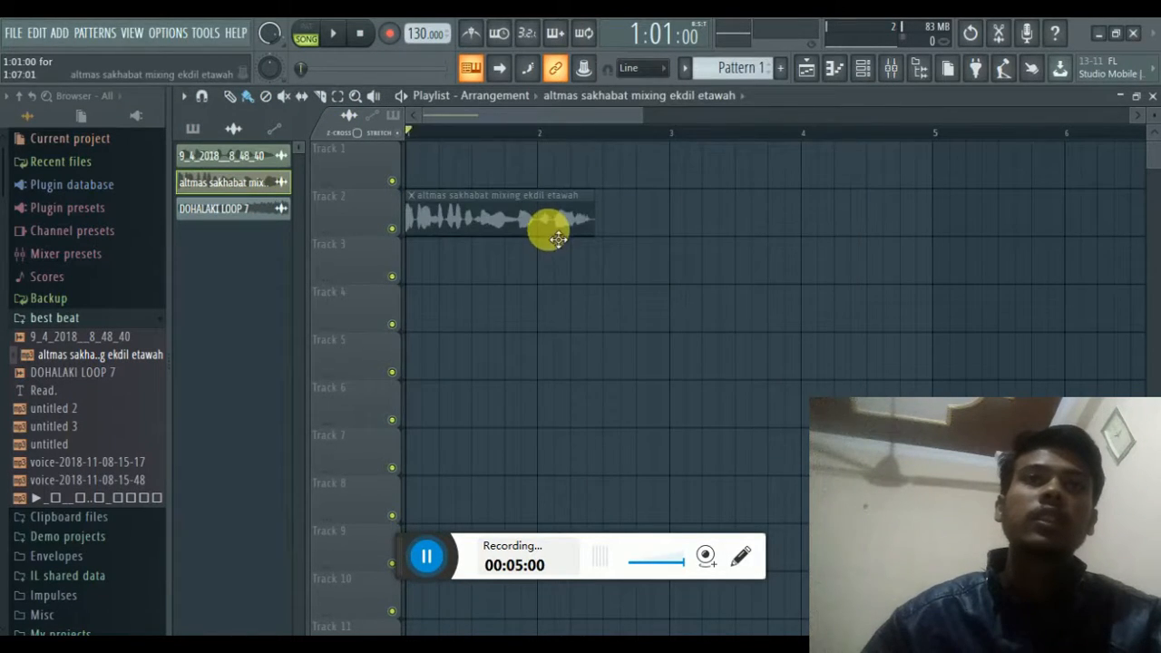
pyautogui.rightClick(542, 218)
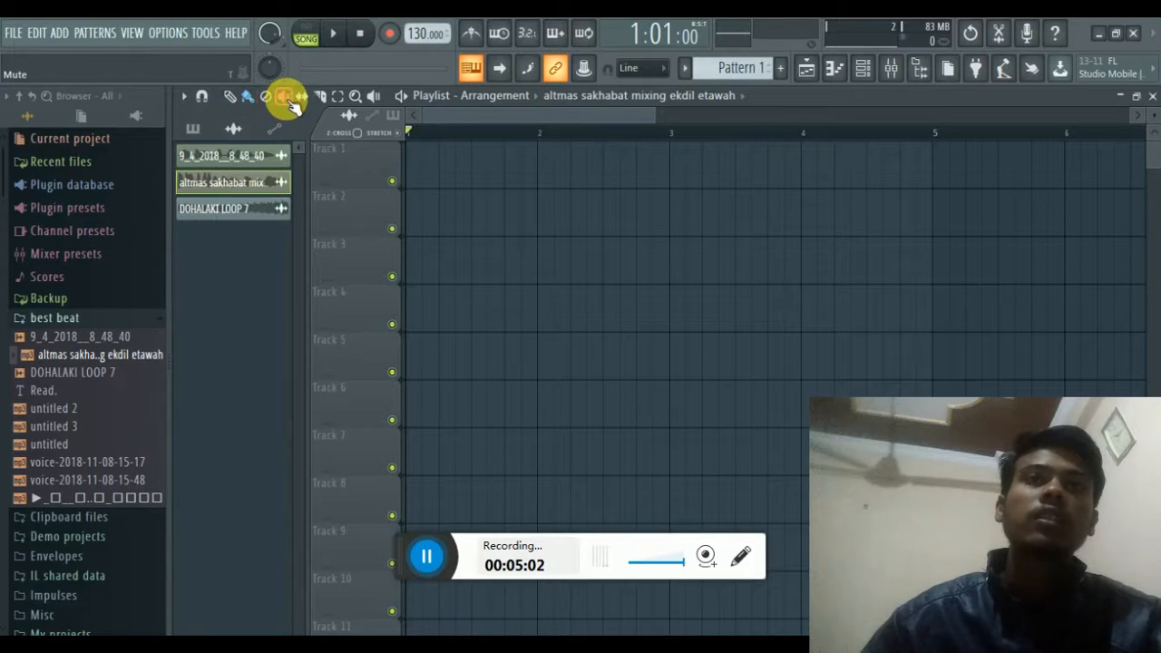
# Paint the picker's second audio clip onto Track 2, starting in the second half of bar 1, and delete it again
pyautogui.click(254, 100)
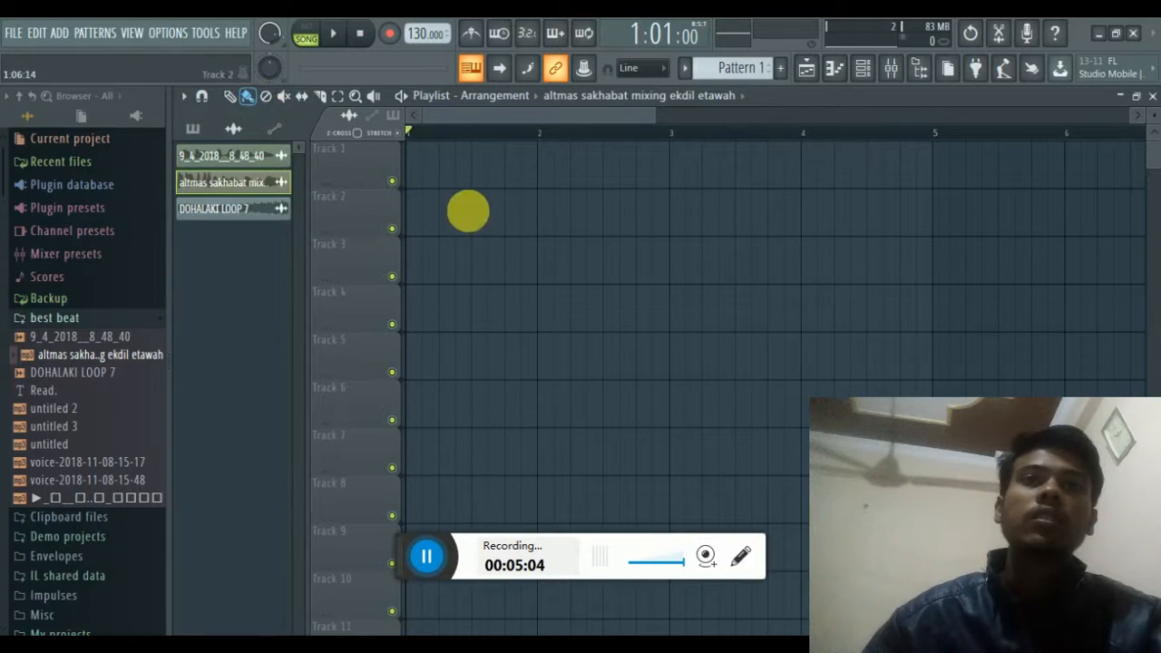
pyautogui.moveTo(280, 178)
pyautogui.mouseDown()
pyautogui.moveTo(493, 226)
pyautogui.moveTo(519, 214)
pyautogui.mouseUp()
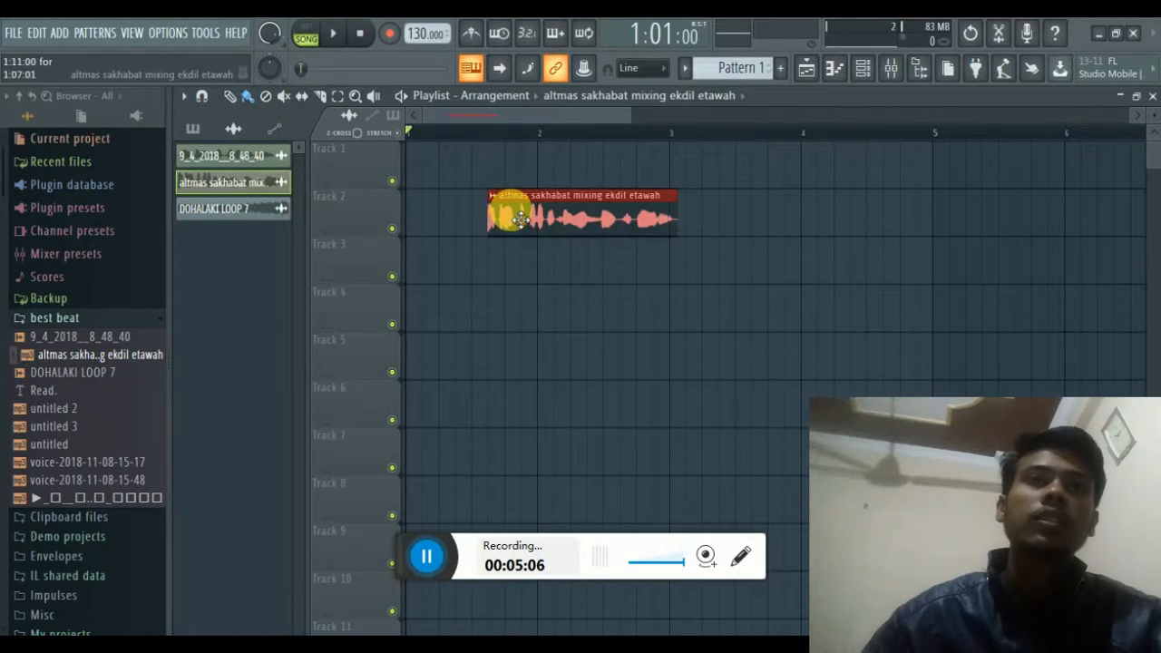
pyautogui.rightClick(520, 218)
# Look through the playlist's snap options and dismiss the list without choosing one
pyautogui.click(205, 98)
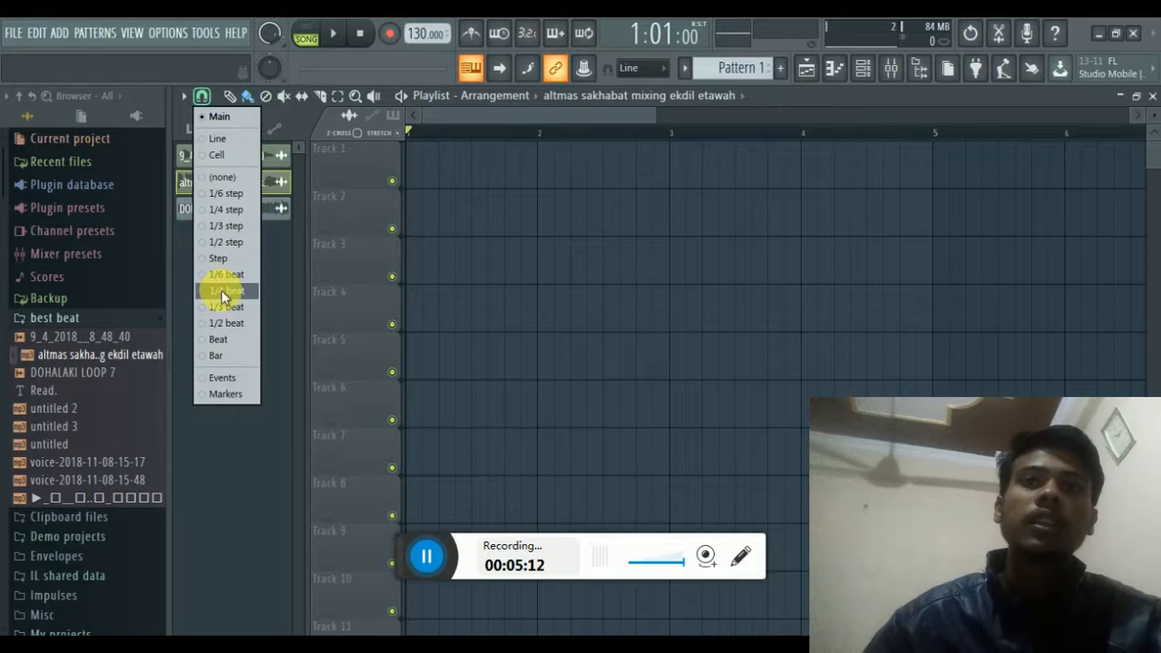
pyautogui.click(276, 377)
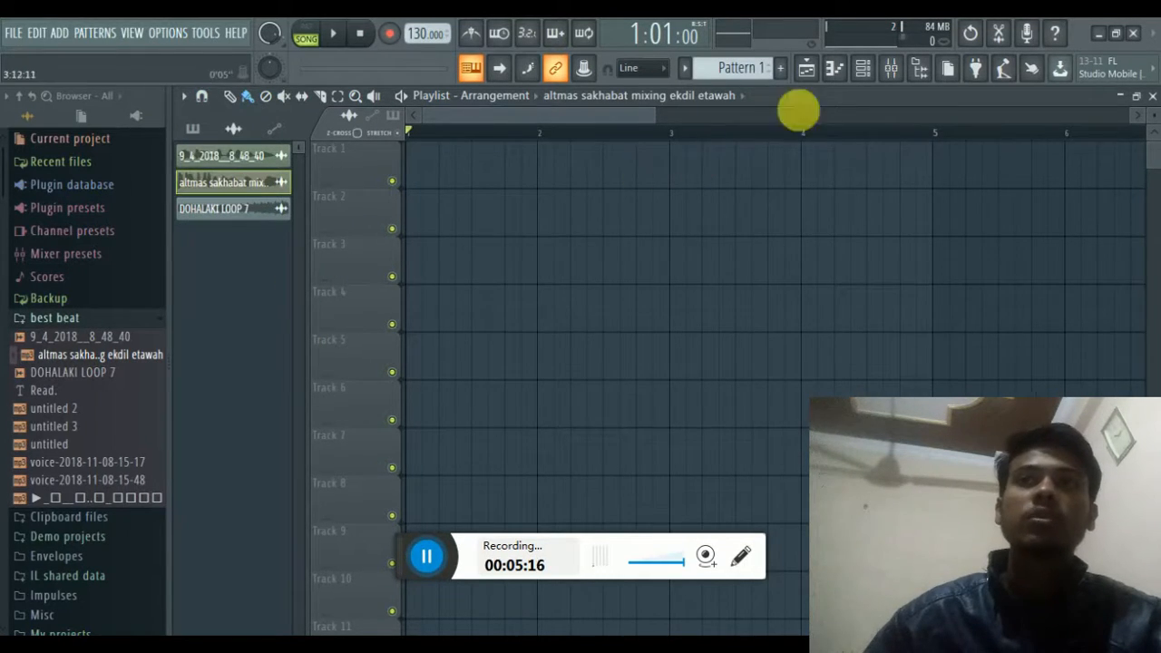
pyautogui.click(798, 111)
pyautogui.click(778, 191)
pyautogui.rightClick(868, 218)
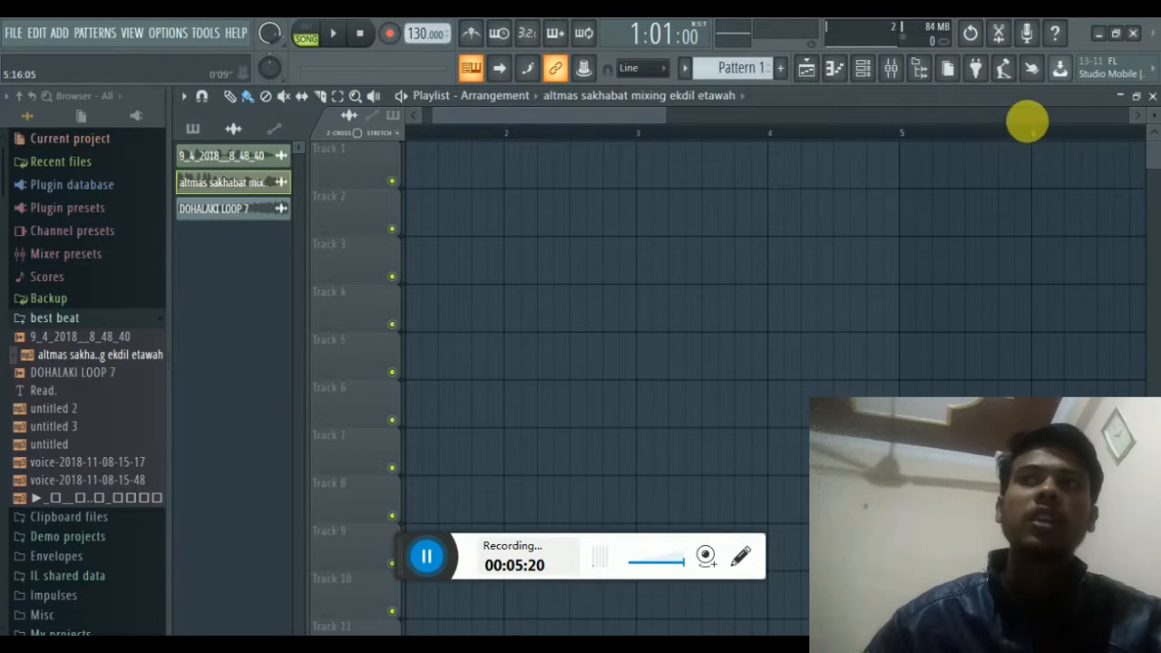
pyautogui.click(1134, 37)
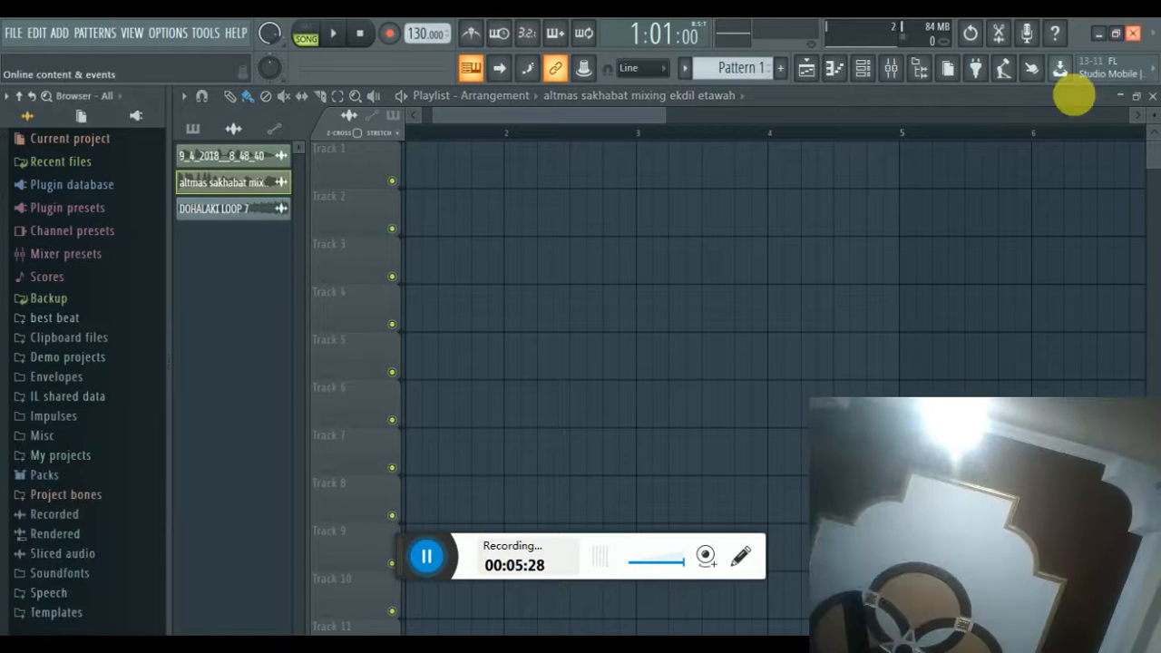
pyautogui.click(417, 564)
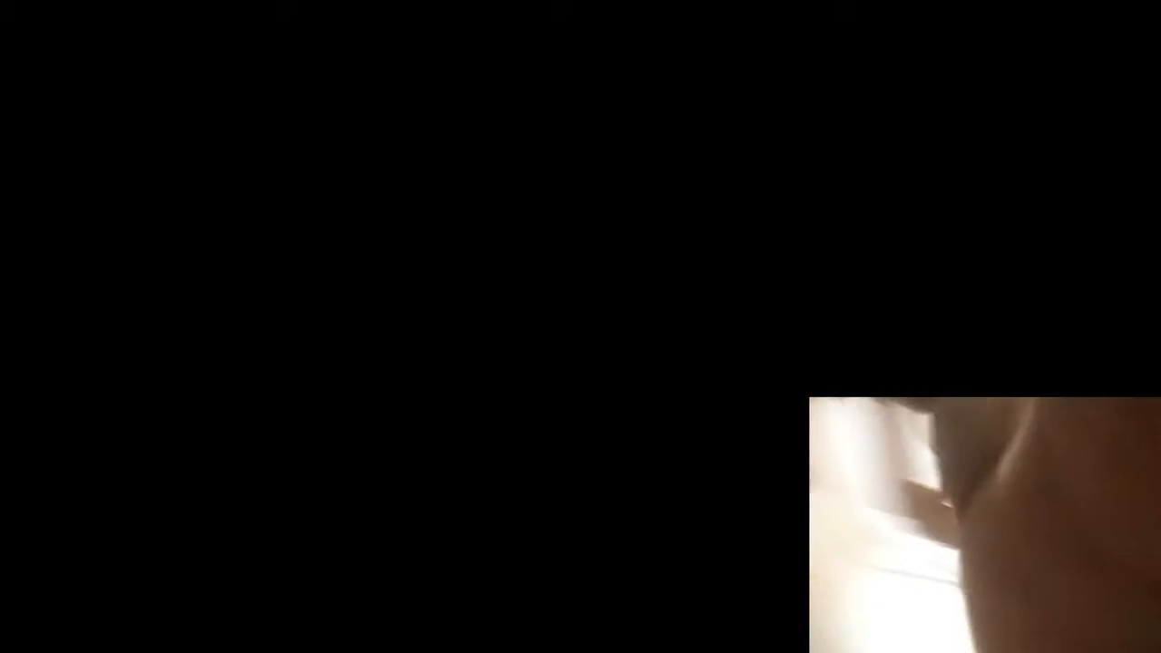